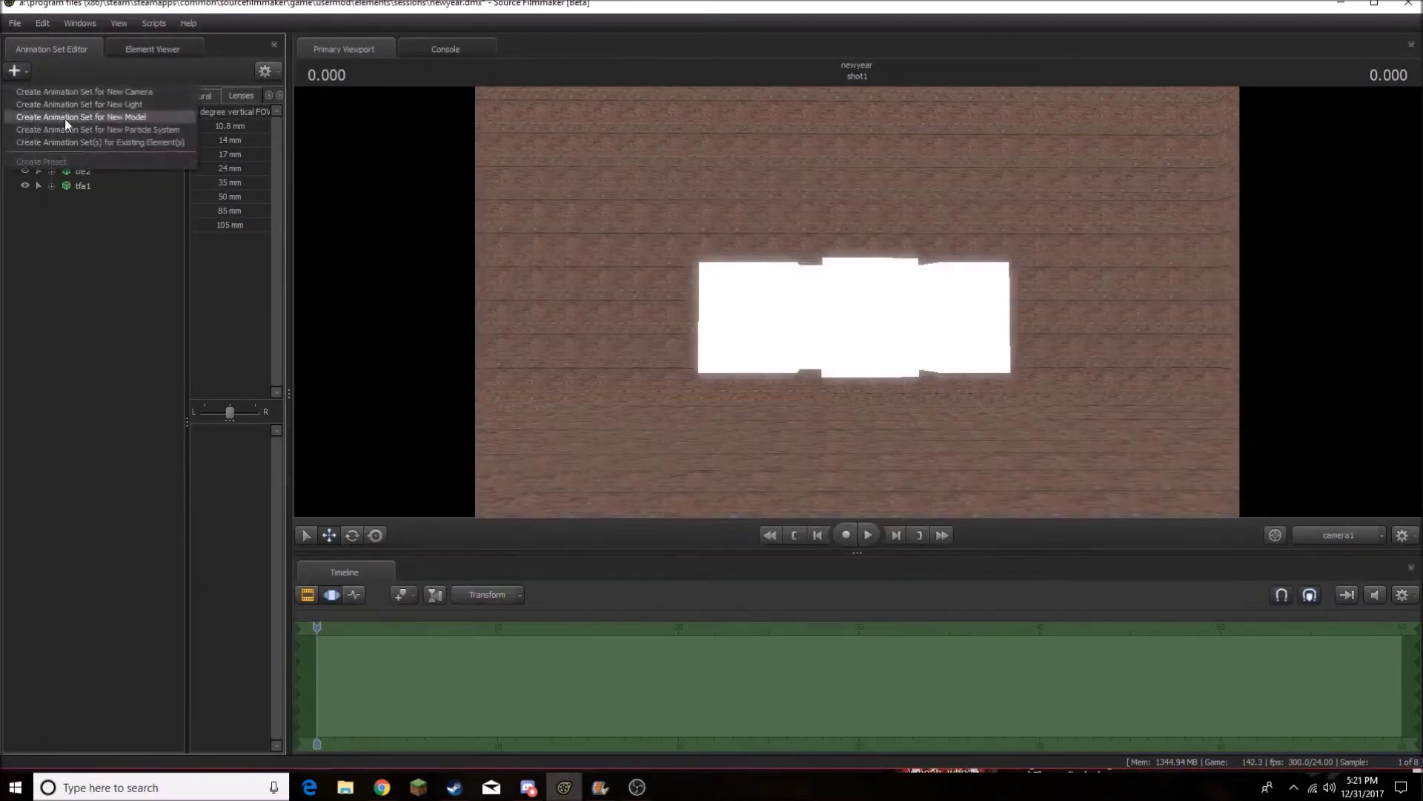
Add the final letter model and select the YEAR letters
left_click(64, 119)
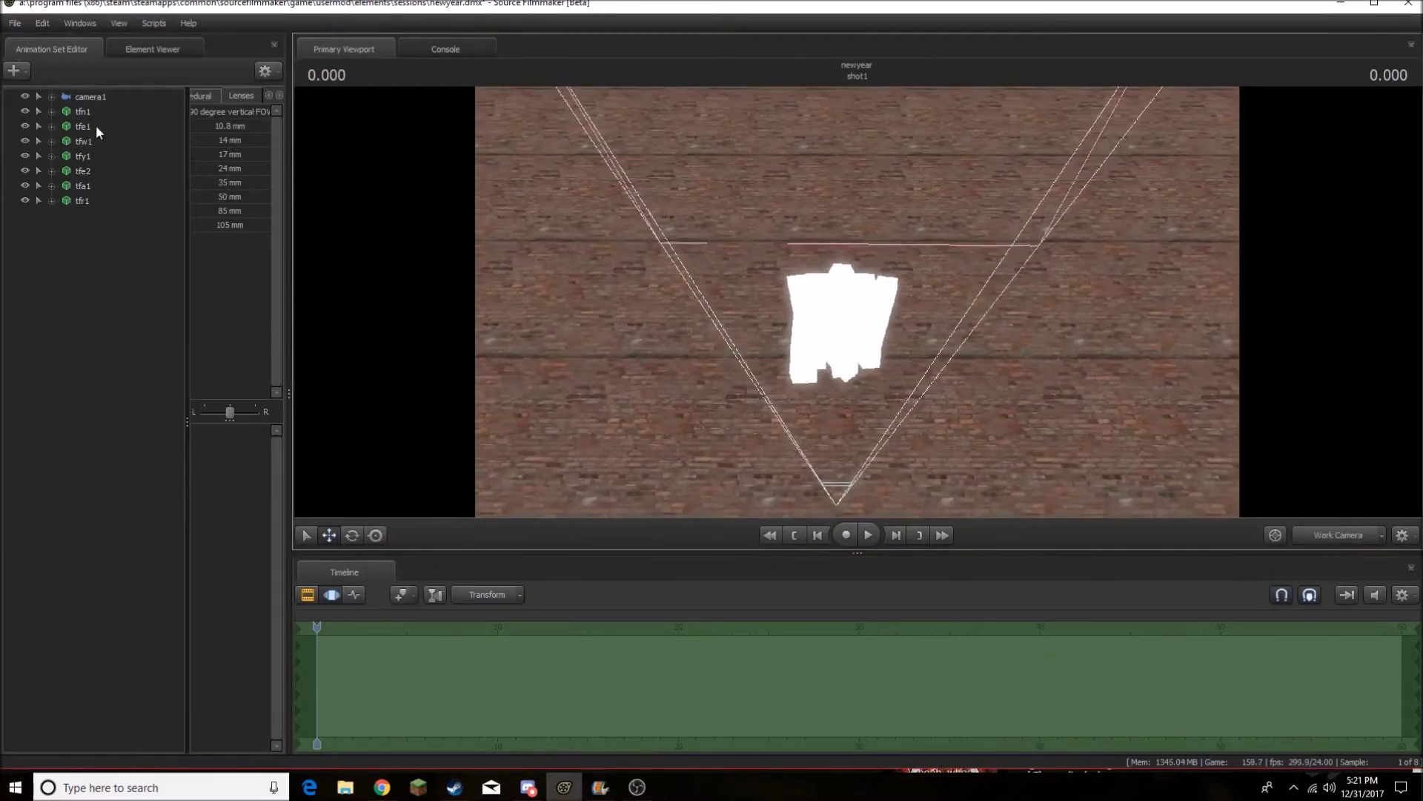
left_click_drag(96, 131, 98, 175)
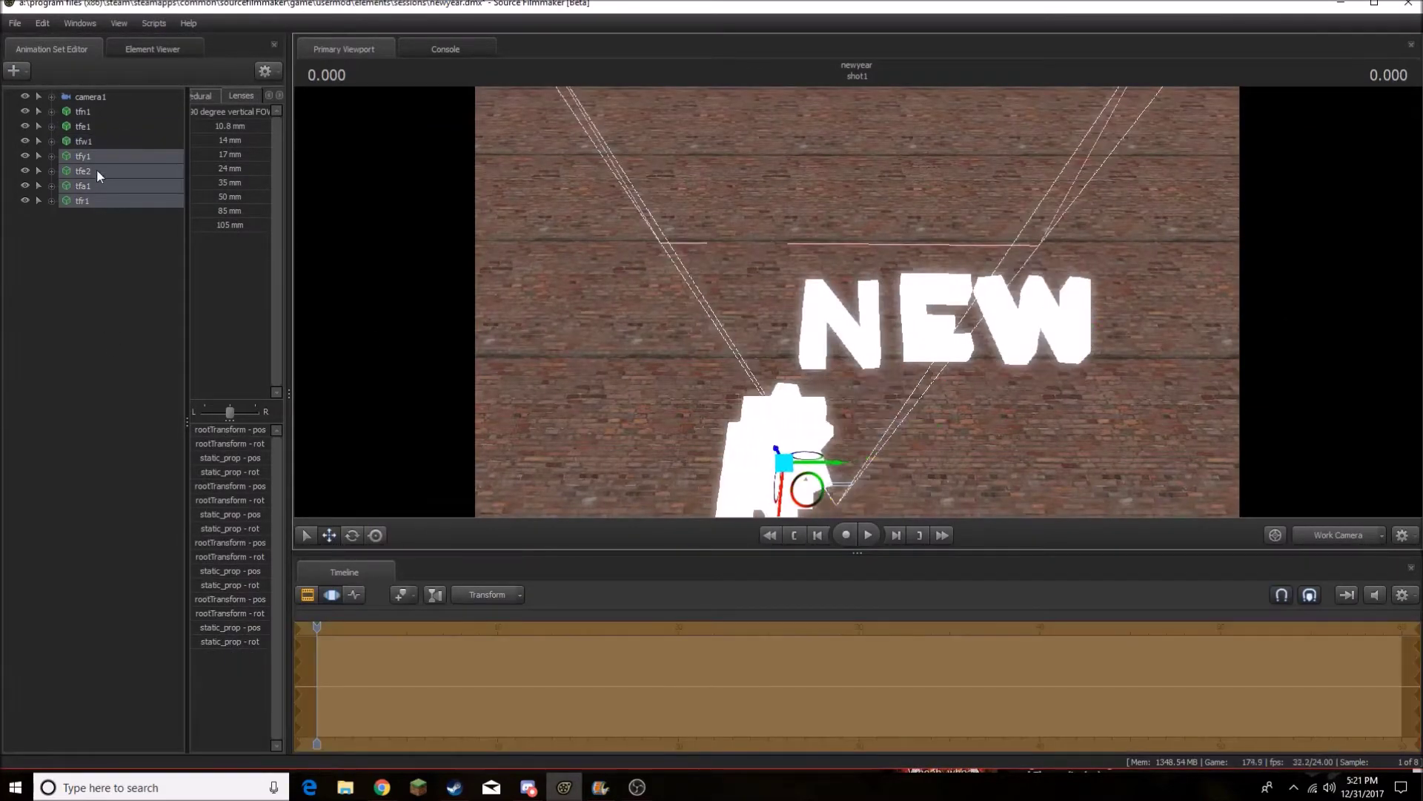
left_click(84, 201)
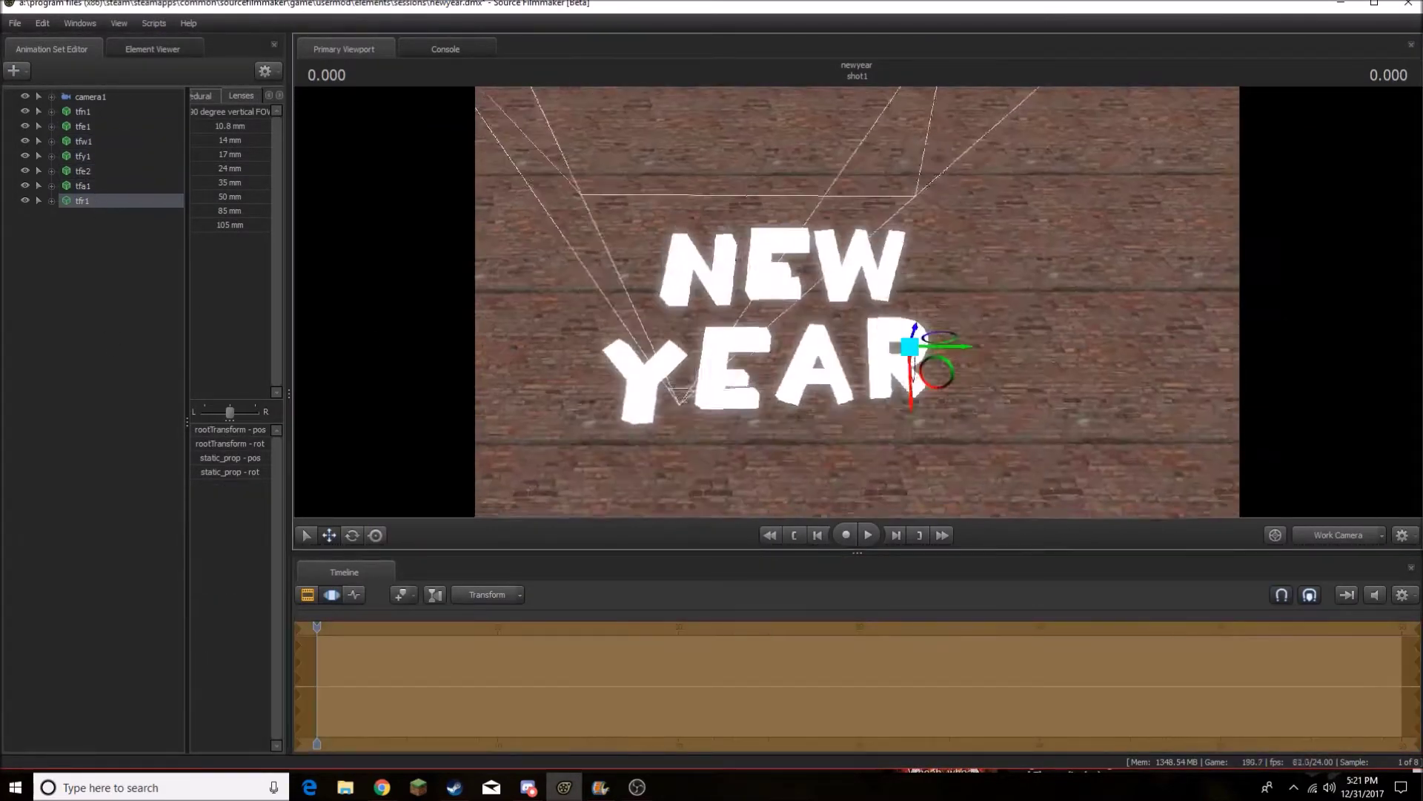
left_click(89, 185)
Select all letter models, frame them with F, and view through camera1
key("ctrl+a")
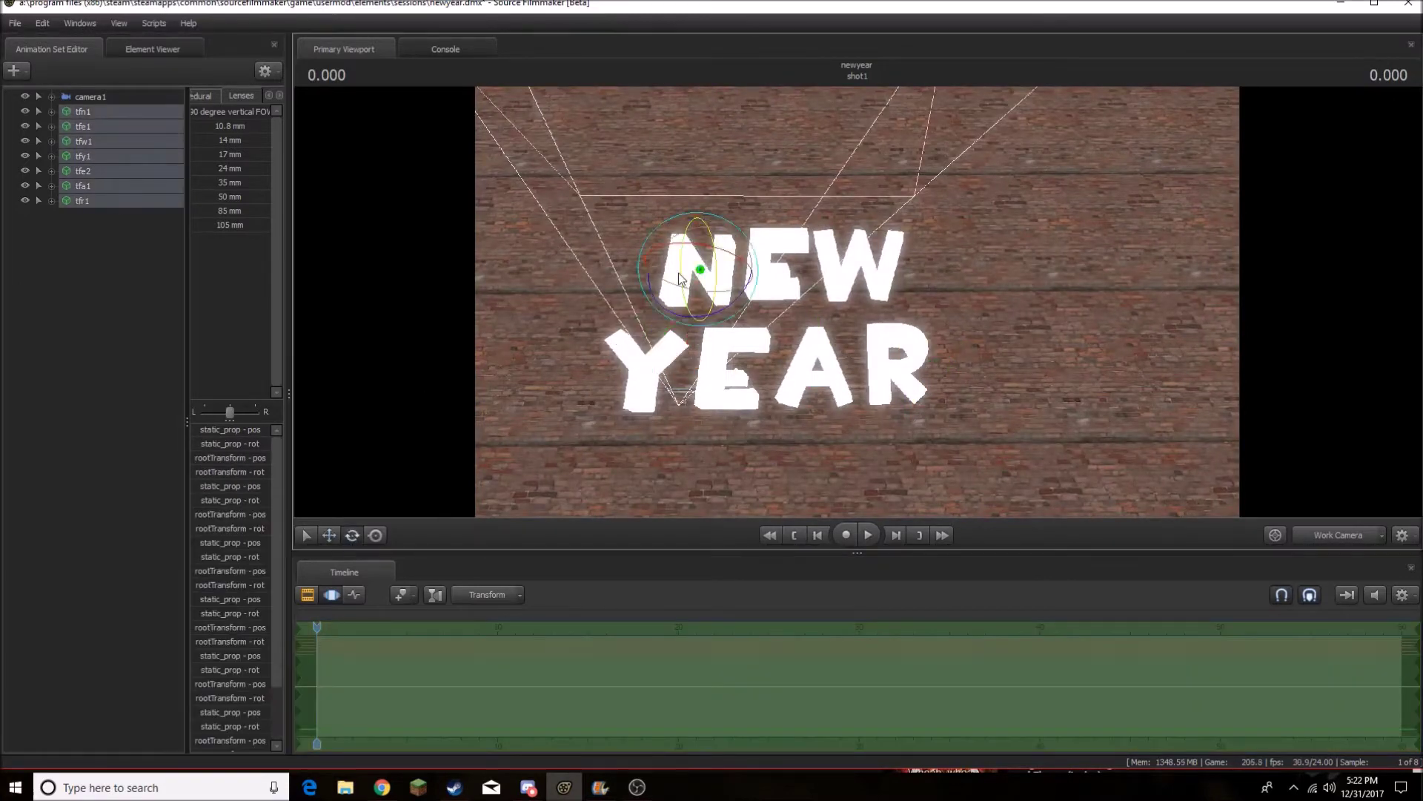
key("f")
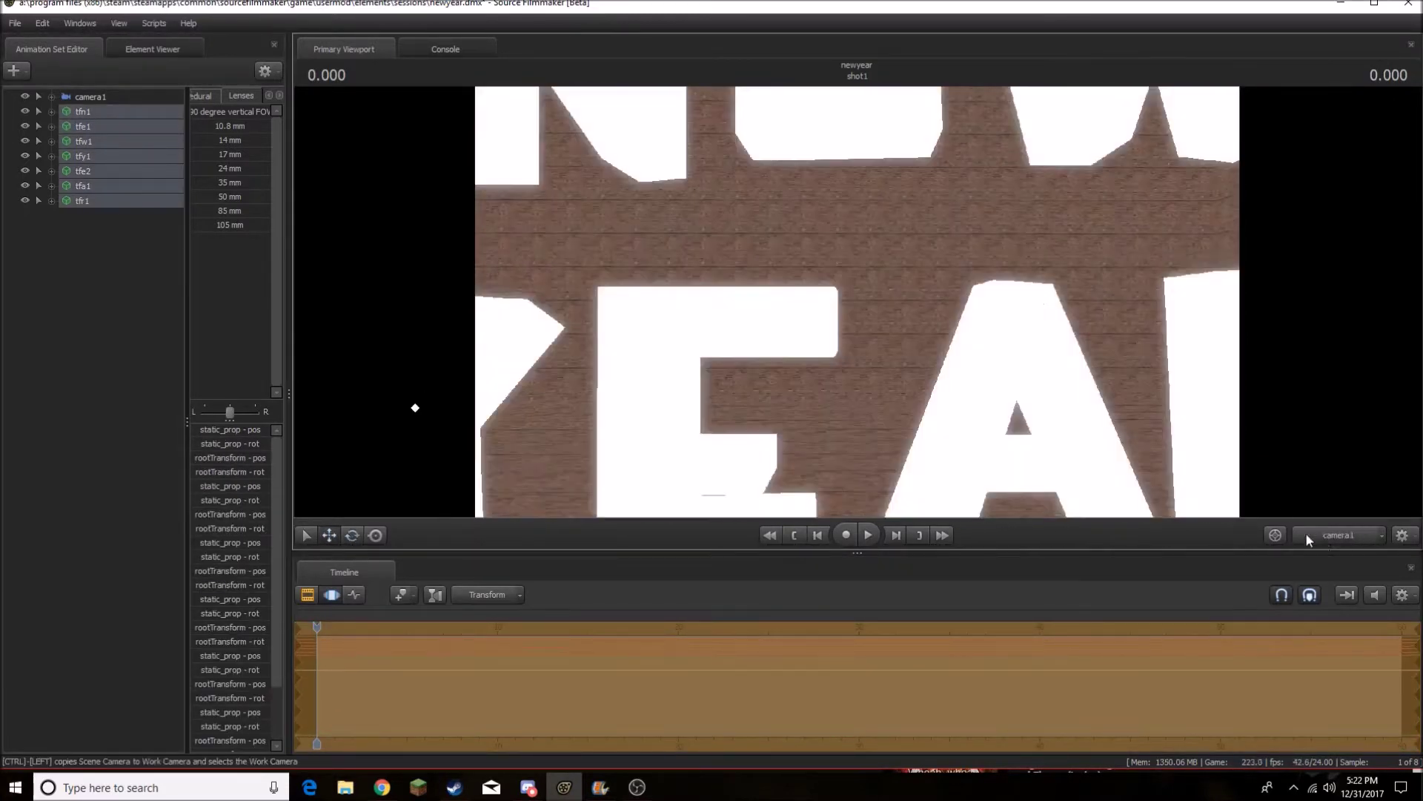
key("F4")
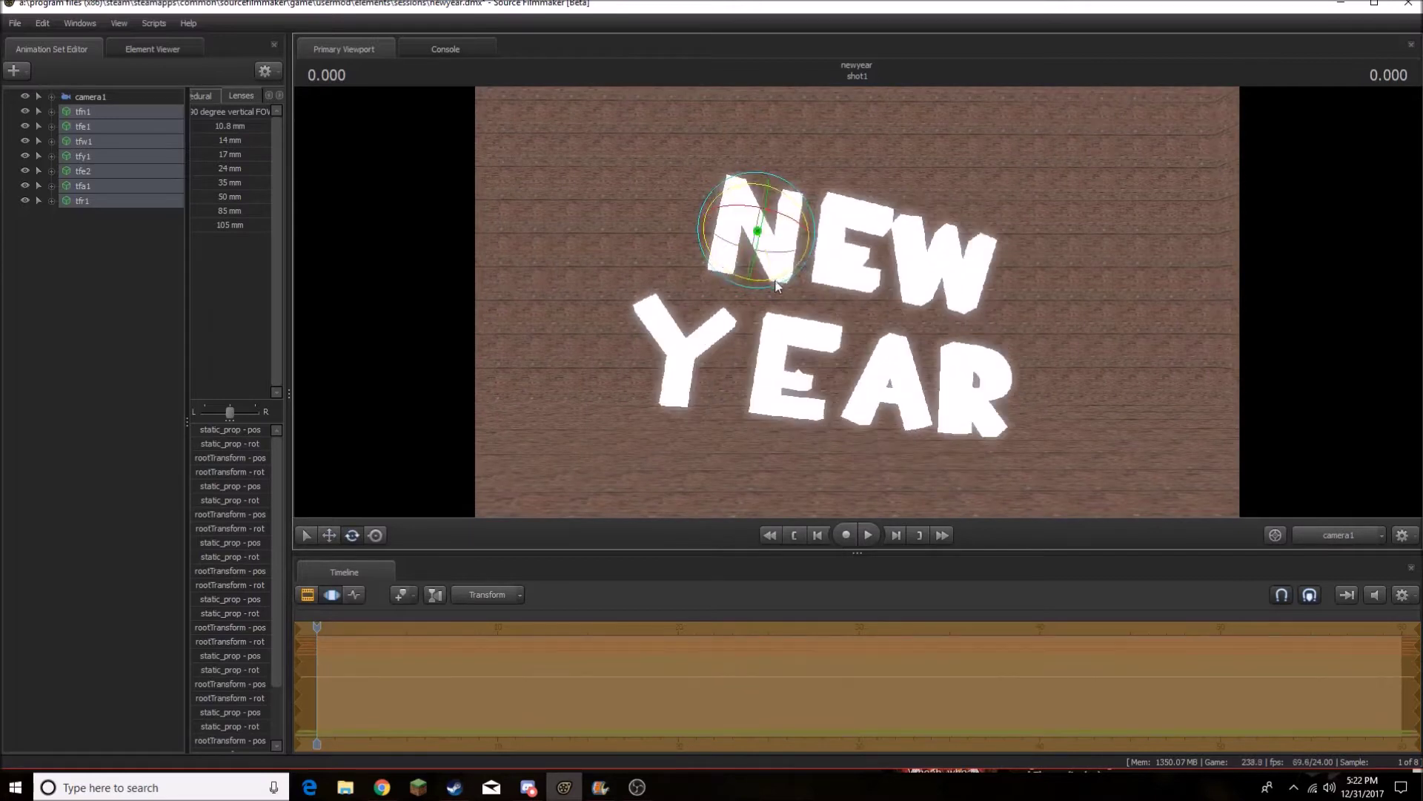
left_click(177, 461)
Add the panelv21 wooden panel and select its corner bones
key("Return")
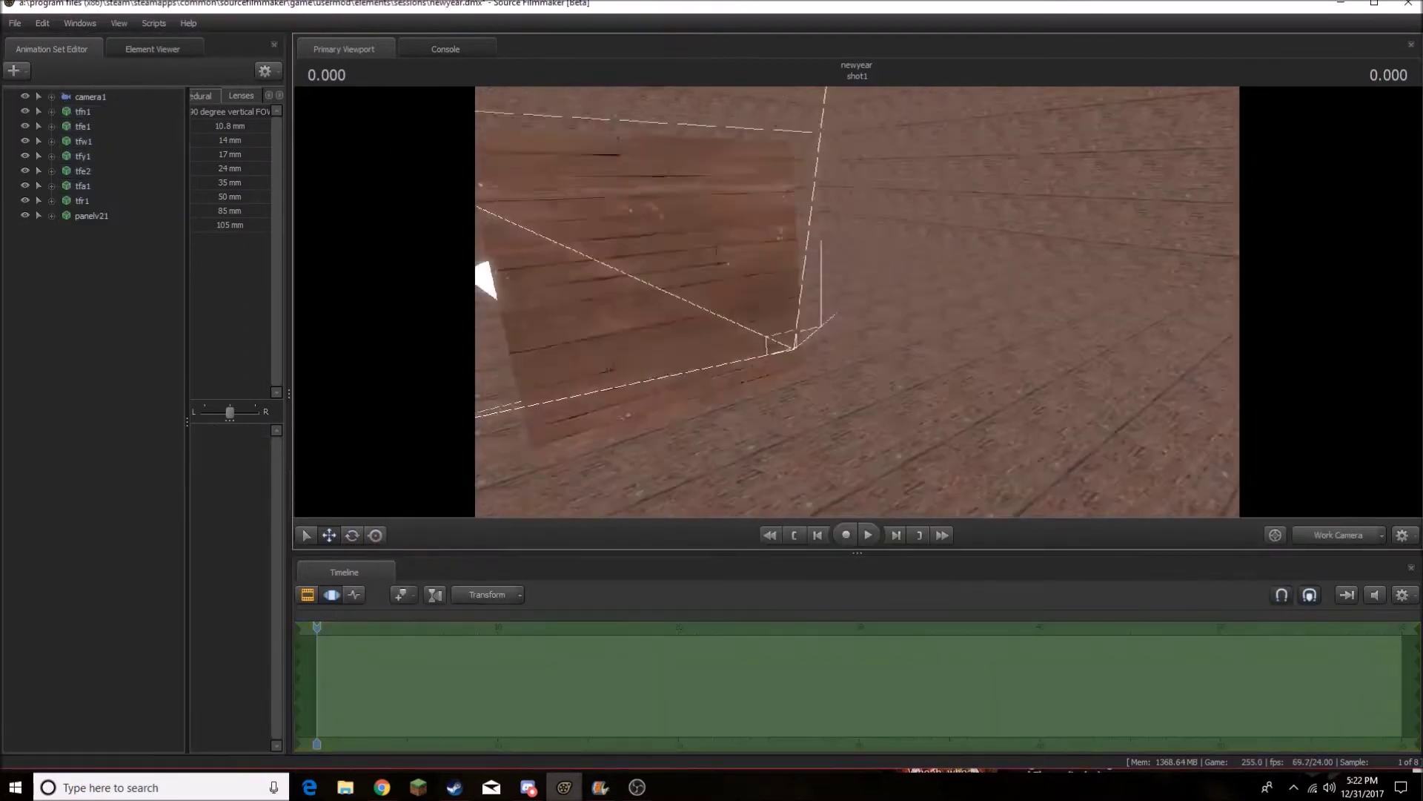
left_click(702, 281)
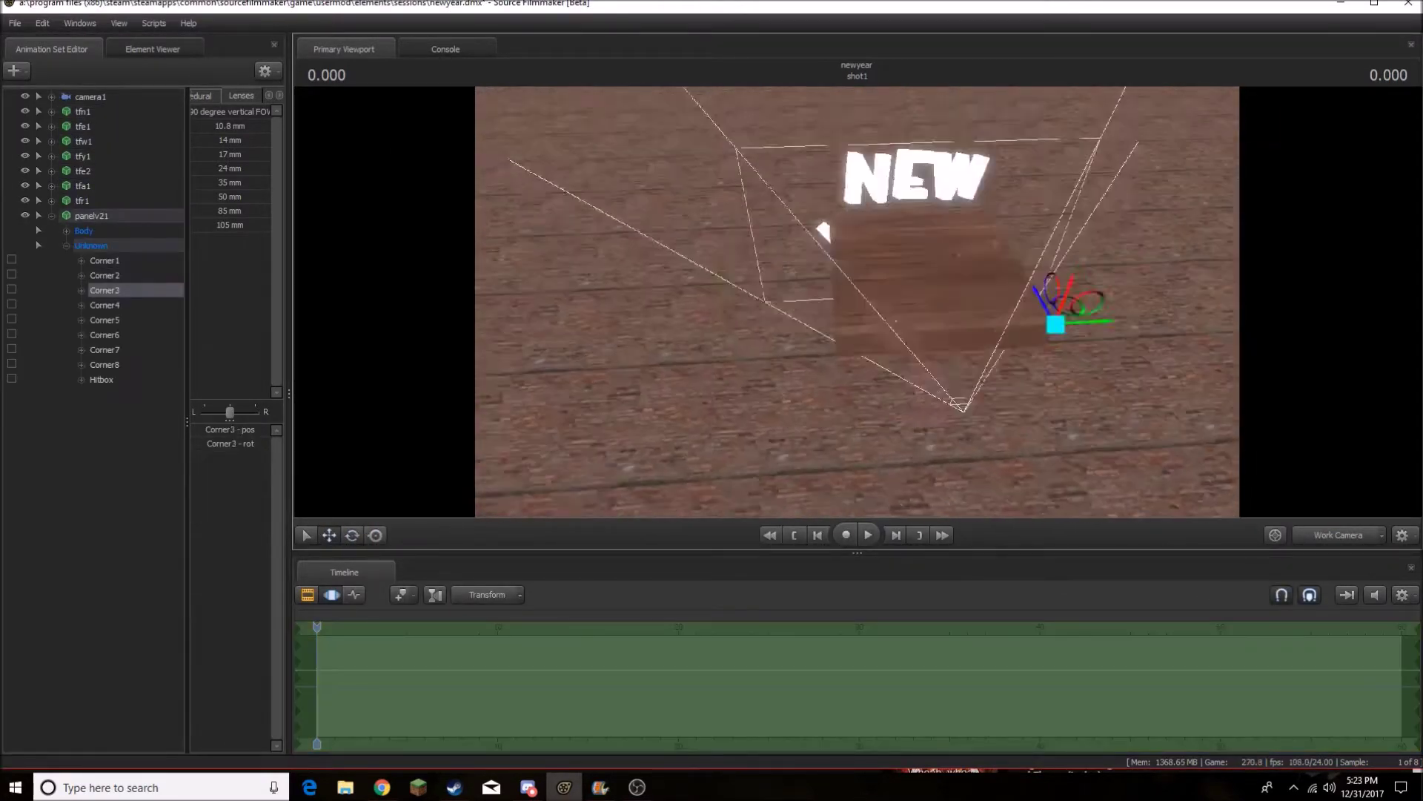
left_click_drag(702, 280, 917, 269)
left_click(918, 267, "ctrl")
Stretch the panel corners outward into a wide floor, viewed through camera1
left_click(104, 260)
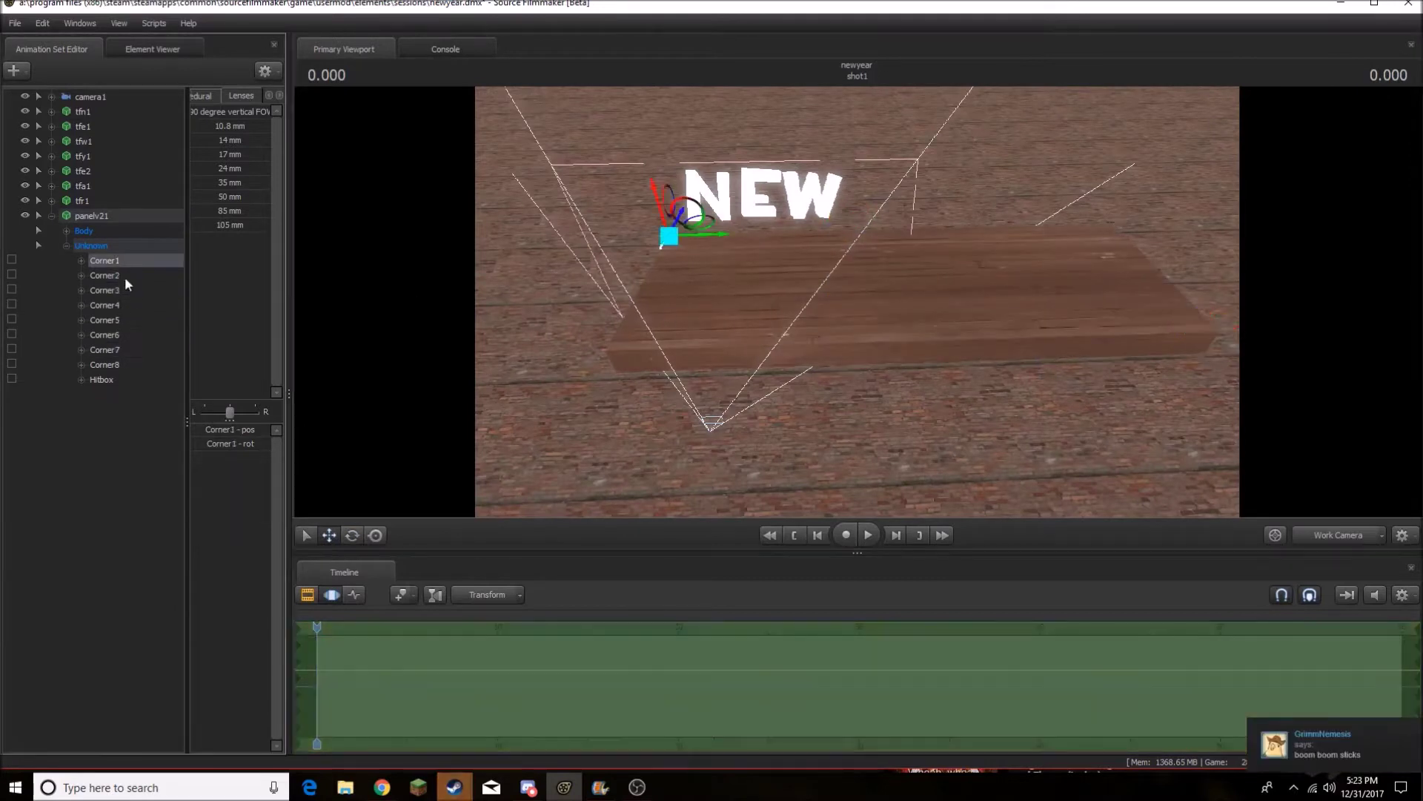
left_click_drag(667, 382, 201, 339)
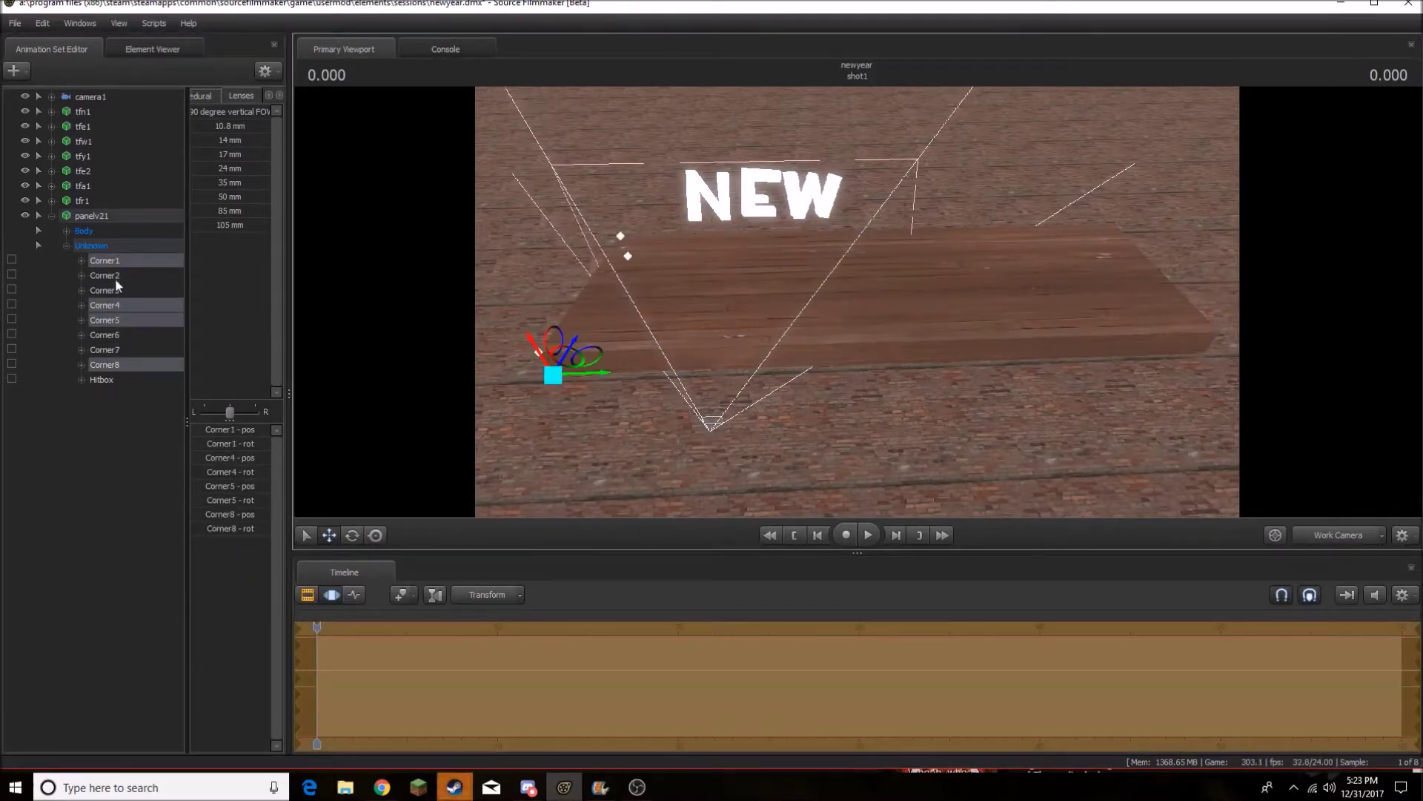
left_click(92, 216)
left_click(1347, 550)
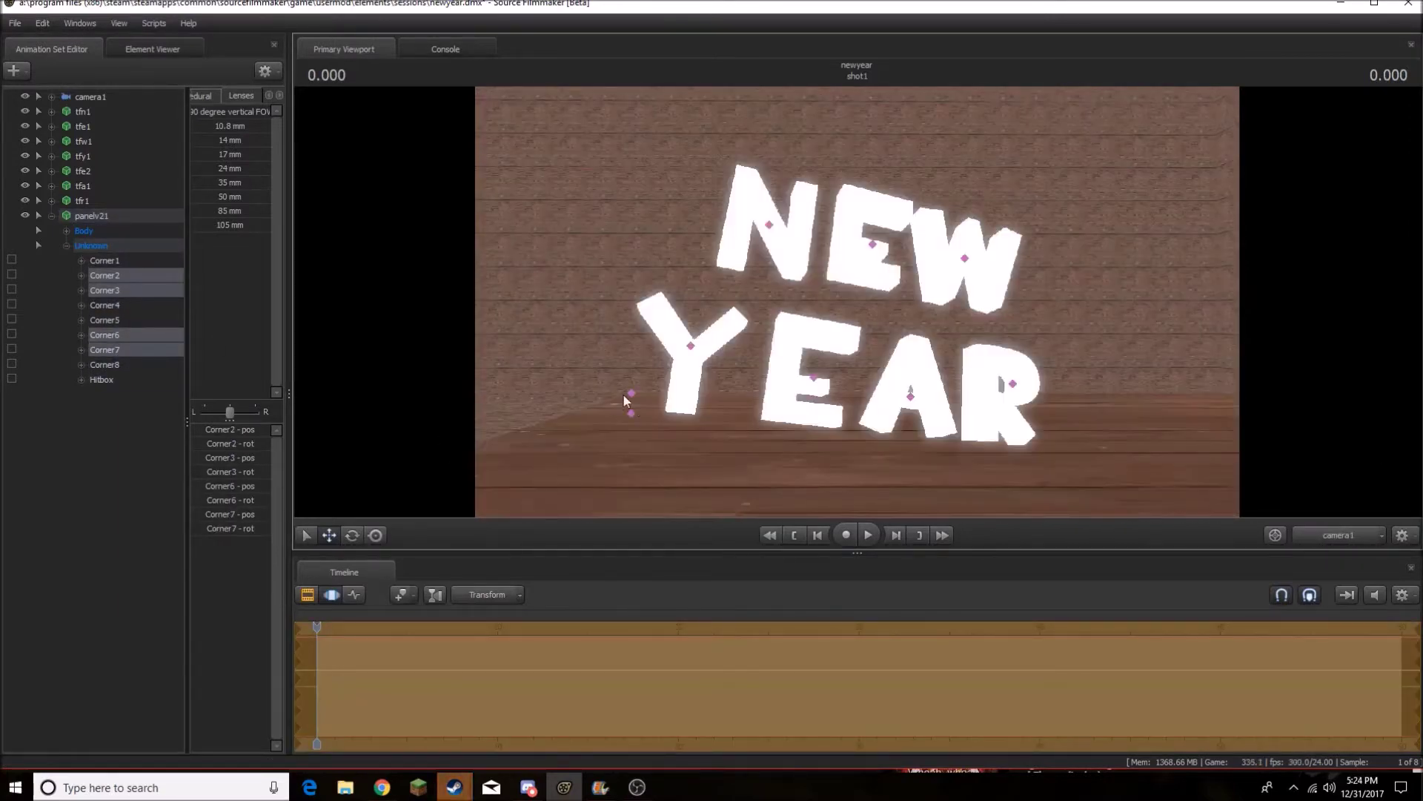
left_click(80, 202, "shift")
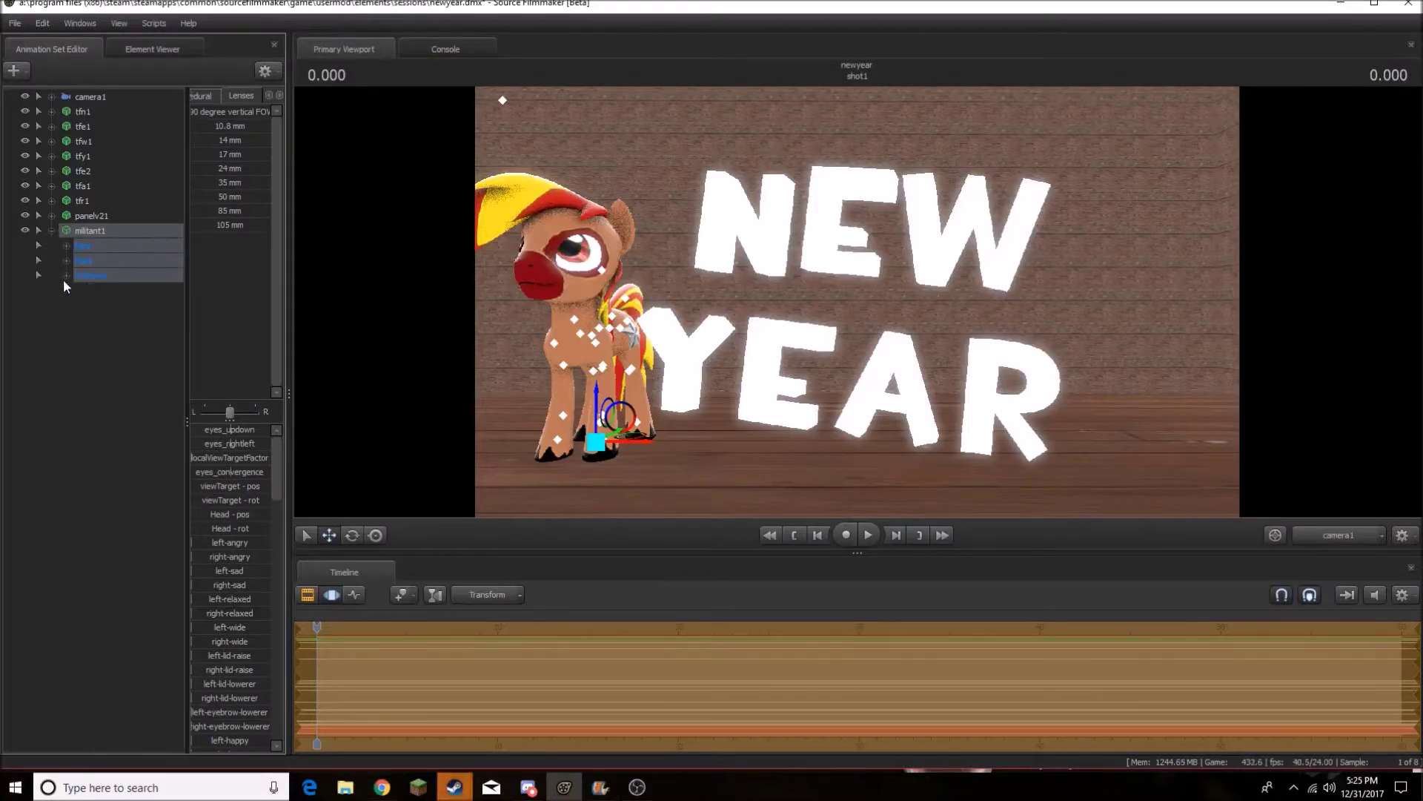
Expand the pony's bone list and select her right shoulder
left_click(38, 275)
scroll(112, 446, "down", 5)
left_click(113, 571)
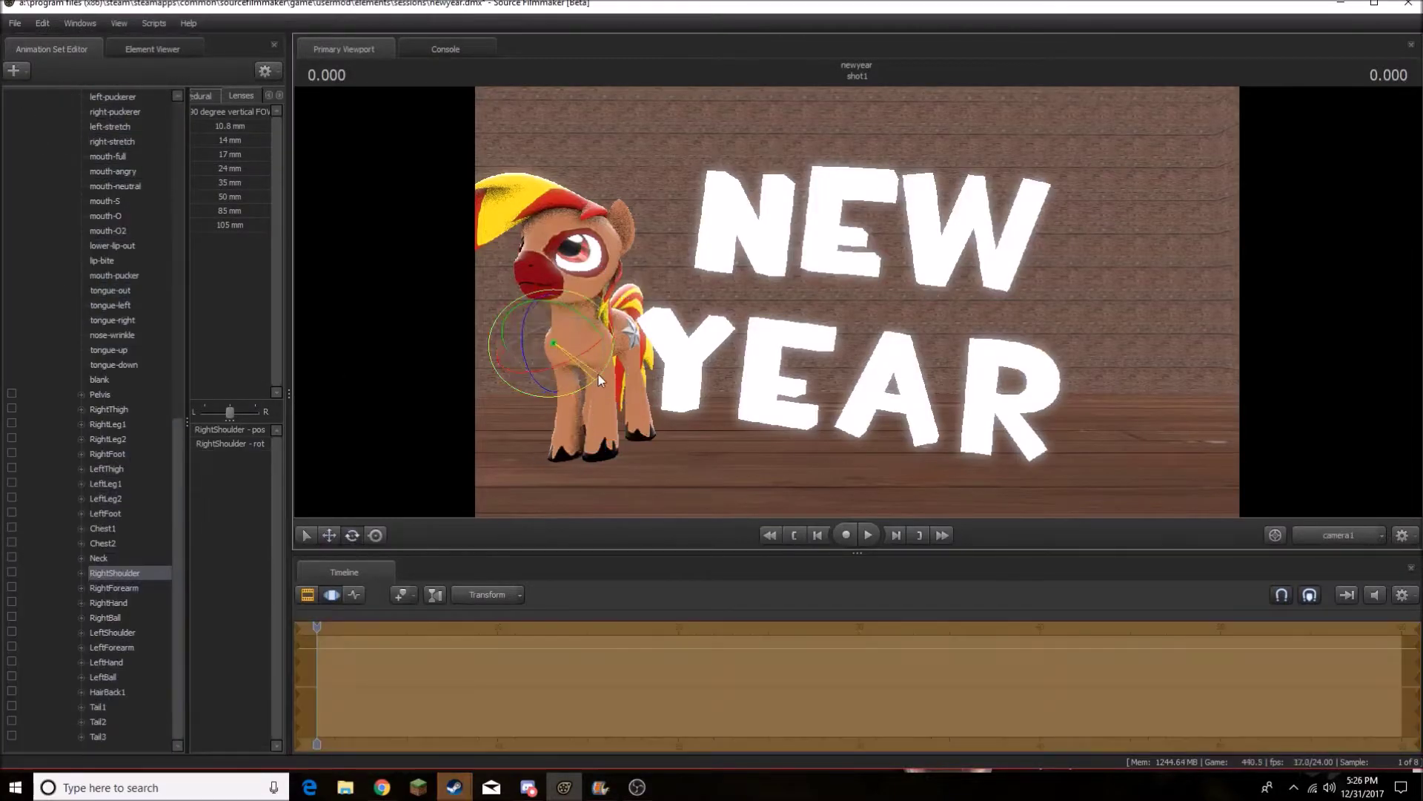
Pose the pony's right forearm, neck, head and left ear
left_click(577, 373)
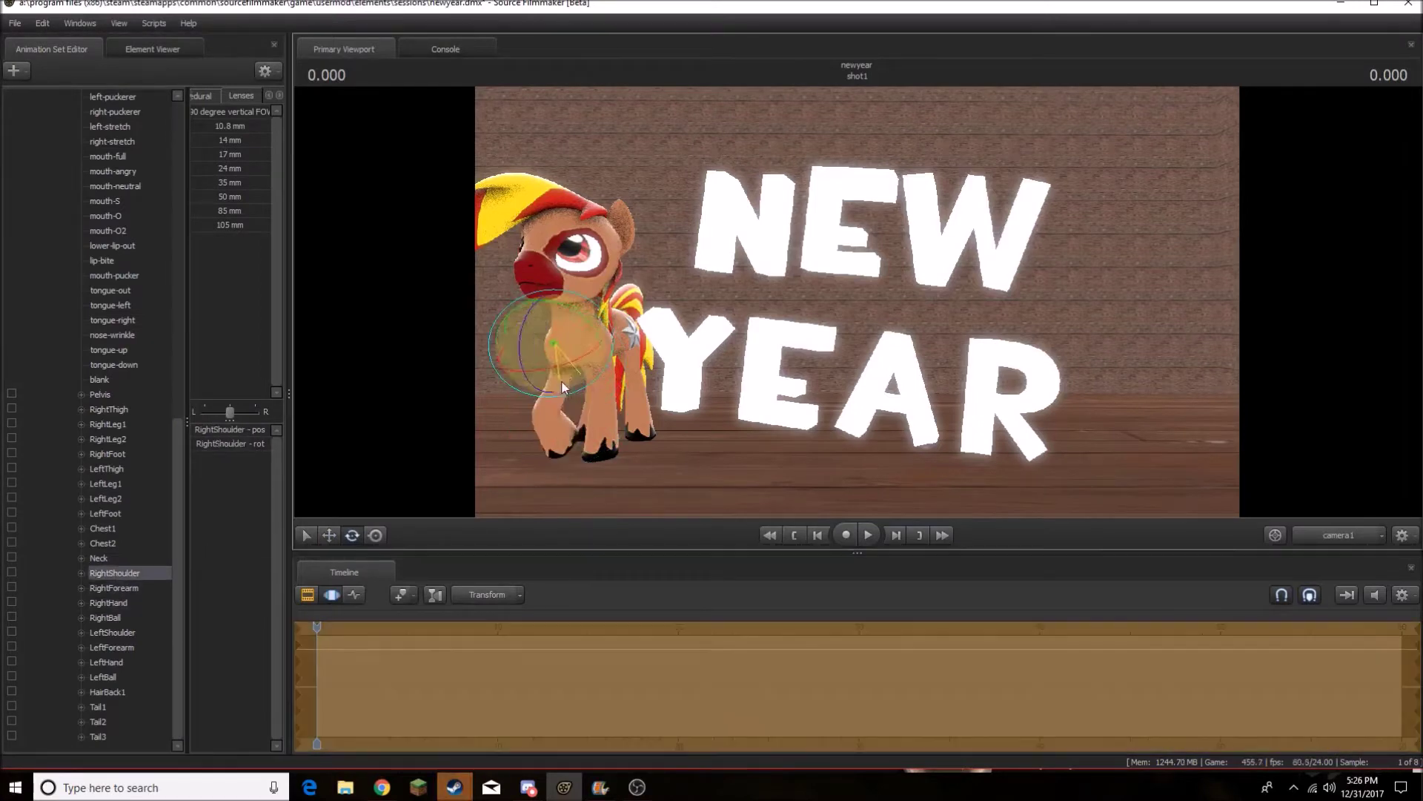
left_click(98, 557)
scroll(141, 489, "up", 10)
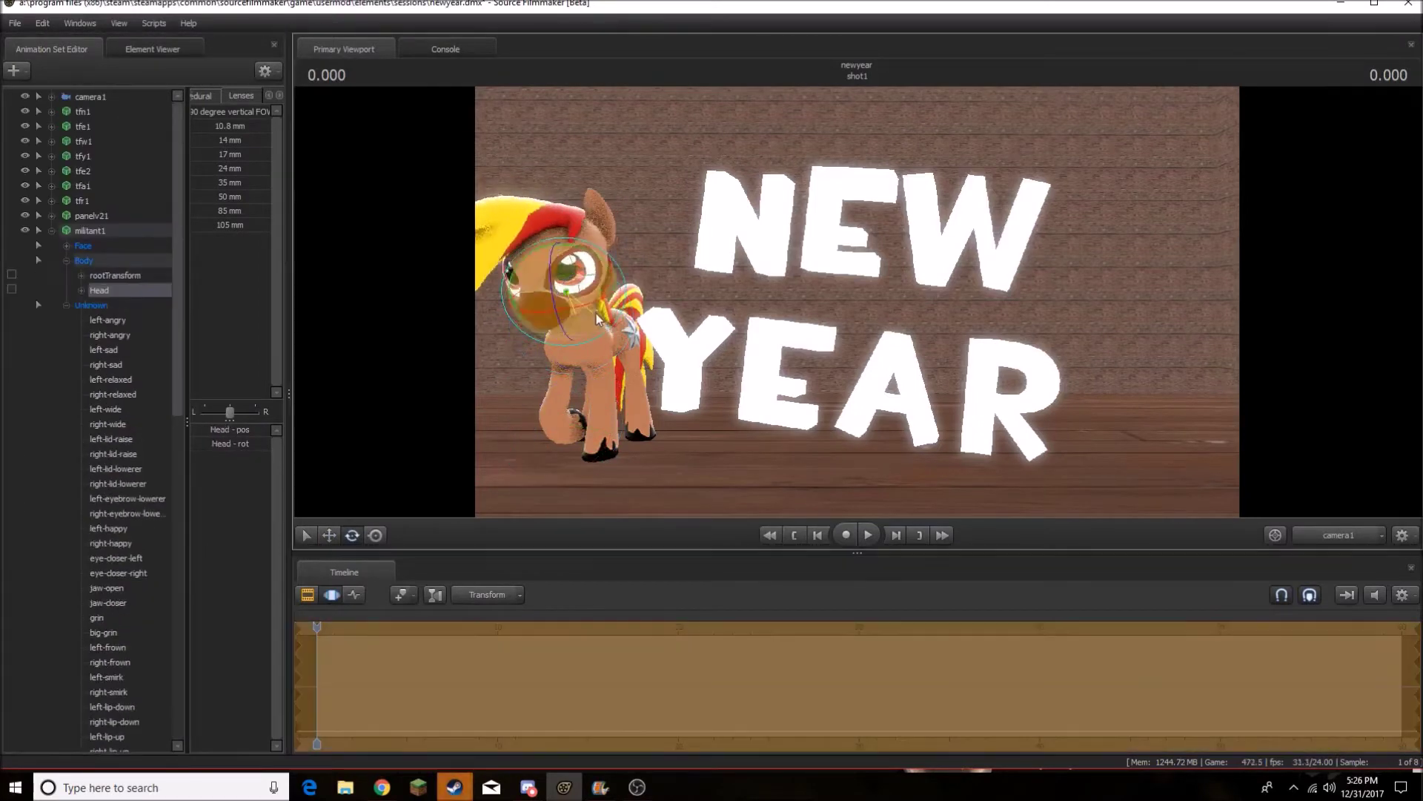
left_click(98, 289)
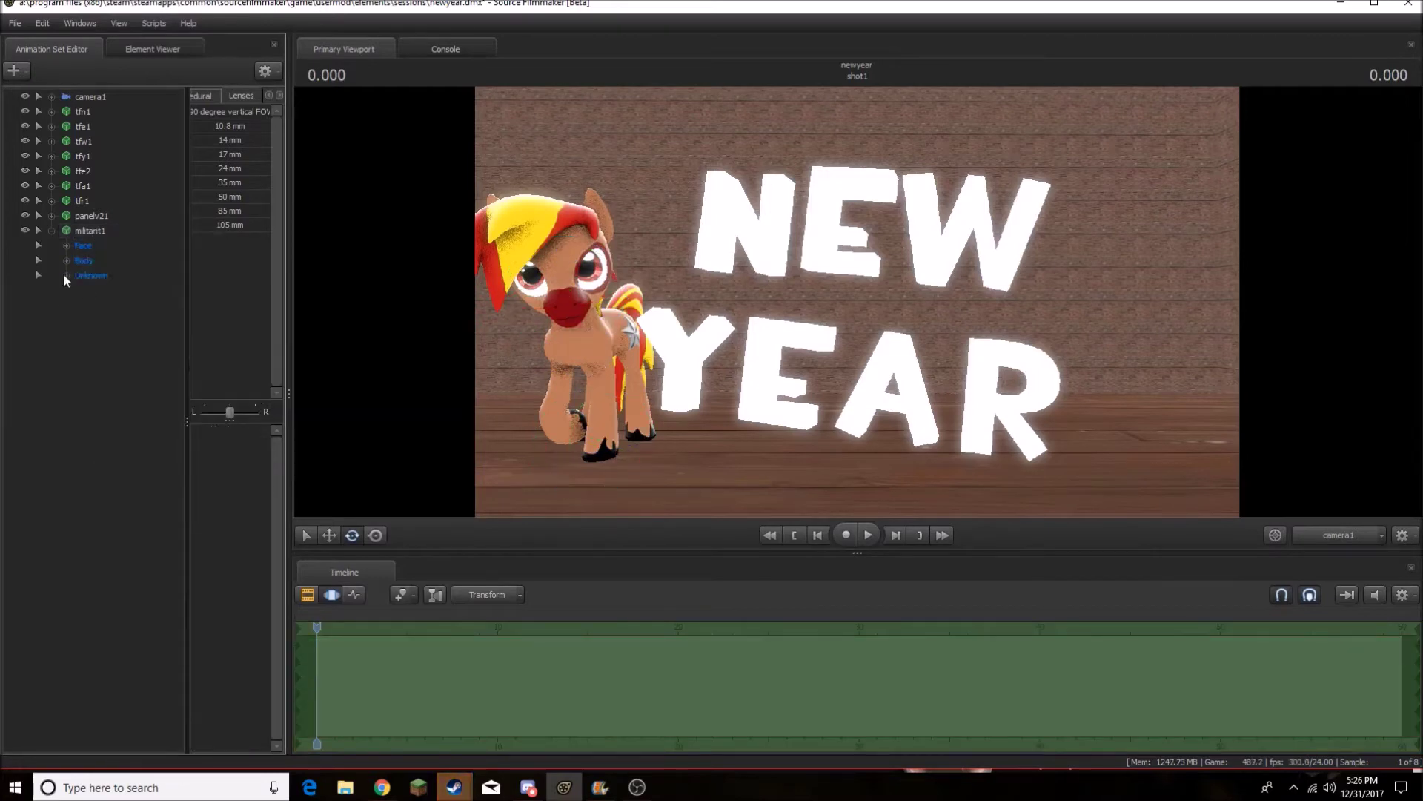
left_click(632, 198)
Pose the pony's tail and back hair, refine her head, and collapse the bones
left_click(642, 322)
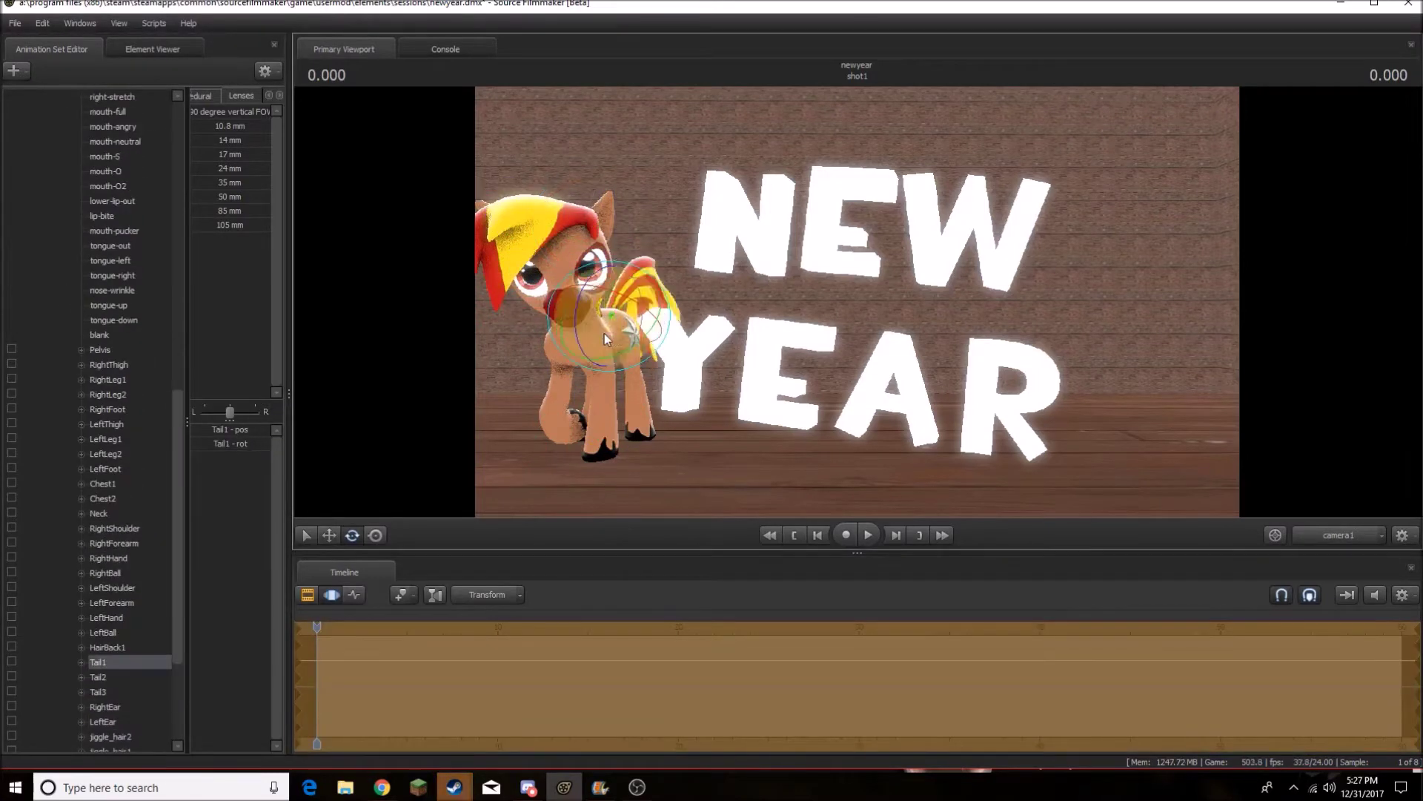
left_click(595, 301)
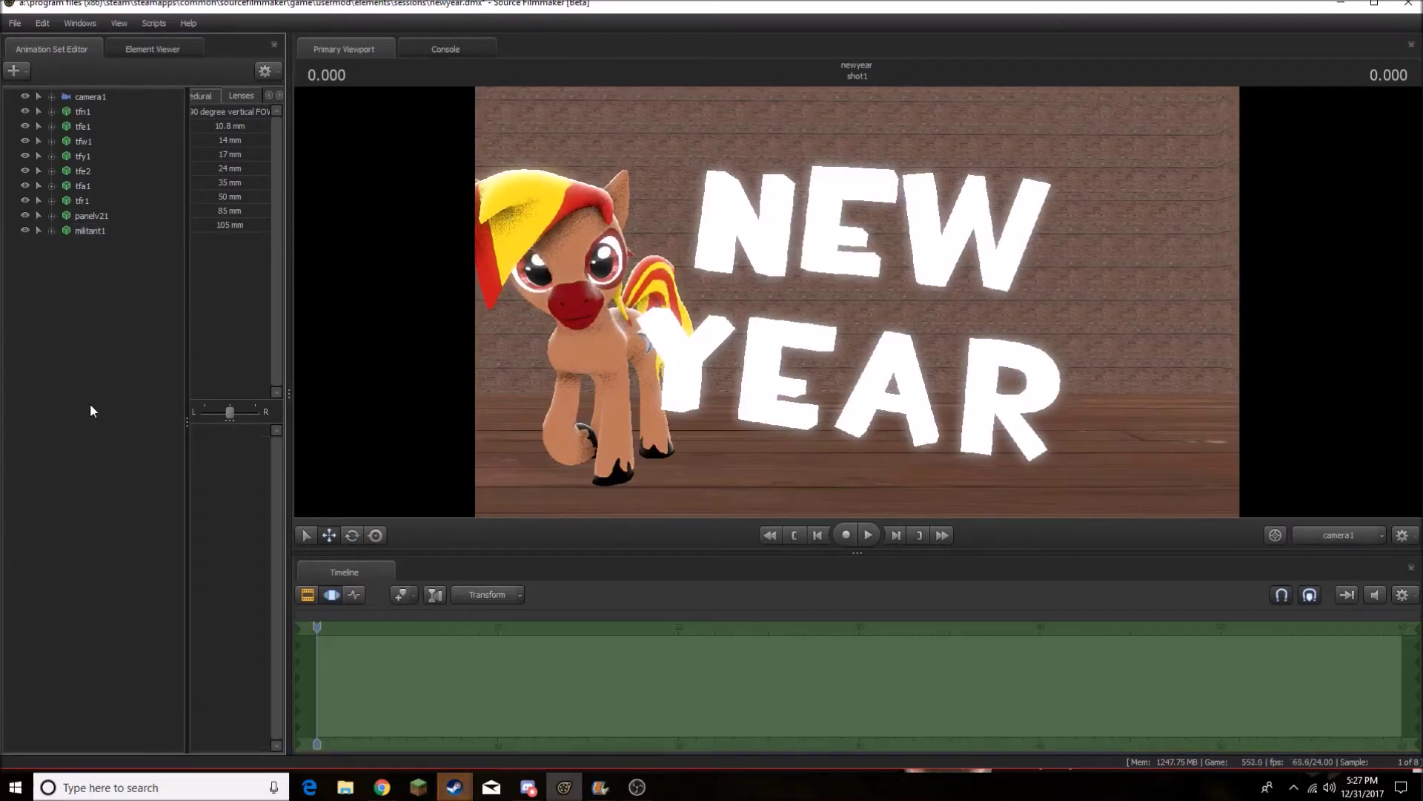
scroll(211, 692, "down", 2)
scroll(212, 692, "down", 1)
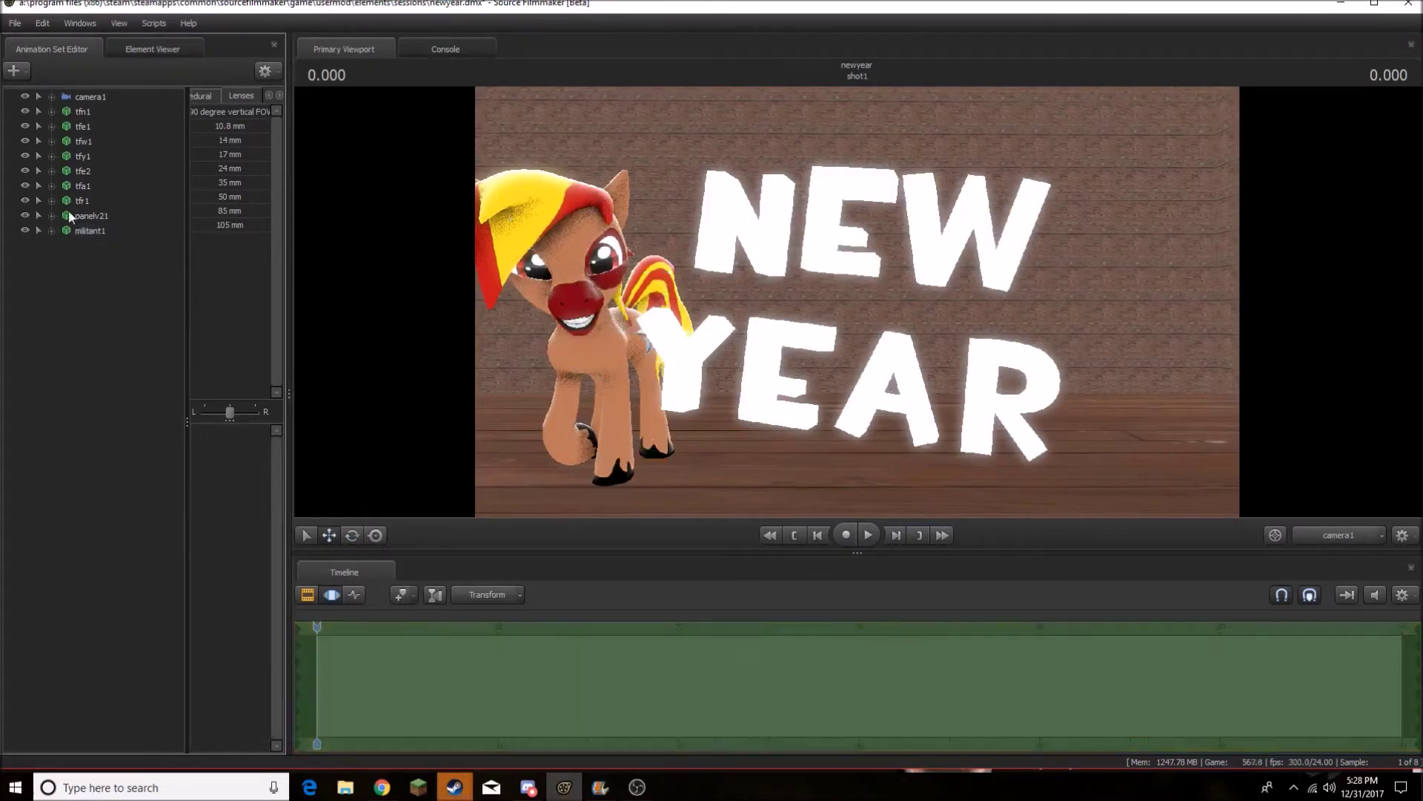
left_click(634, 303)
left_click(67, 259)
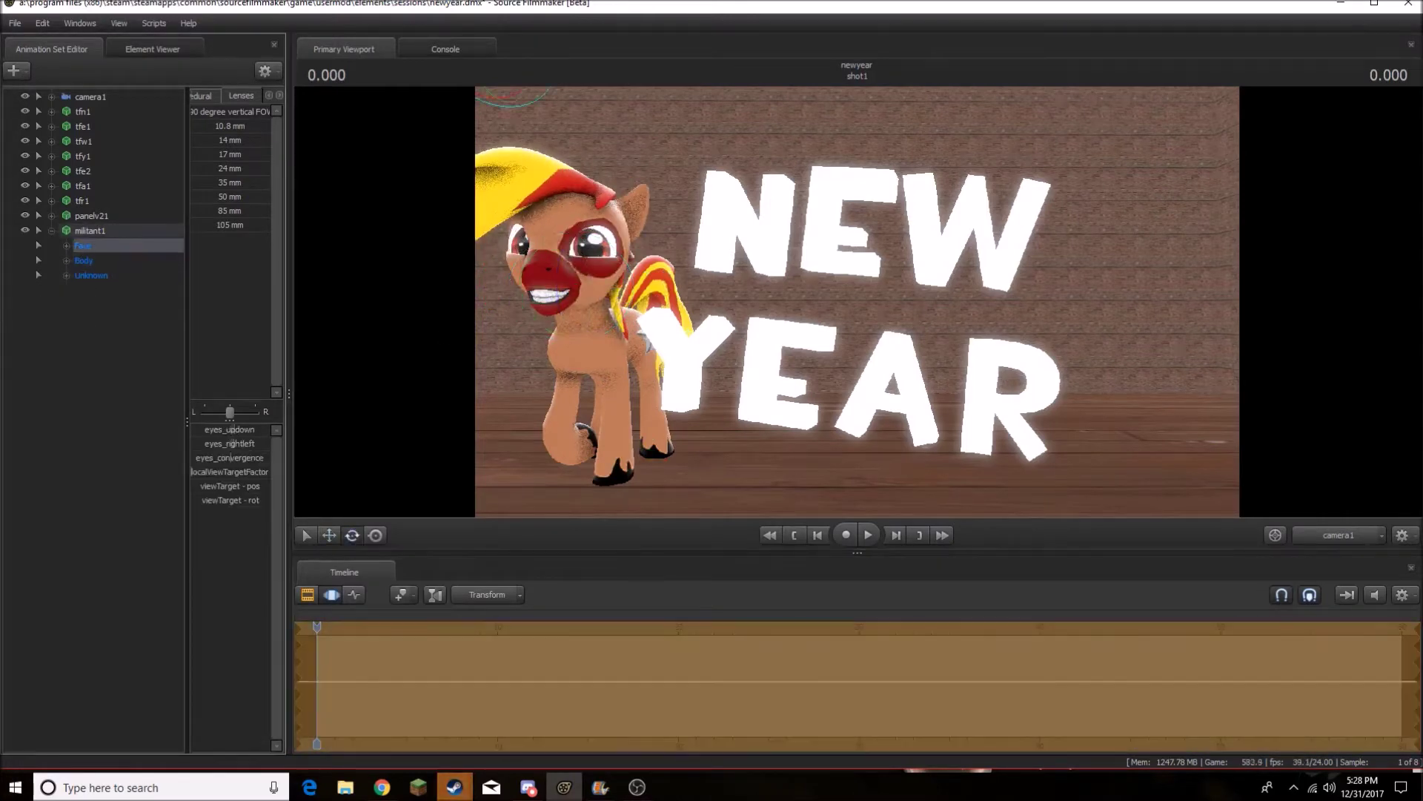
left_click(13, 70)
Add the engineer model and give him the trench tunic
left_click(85, 120)
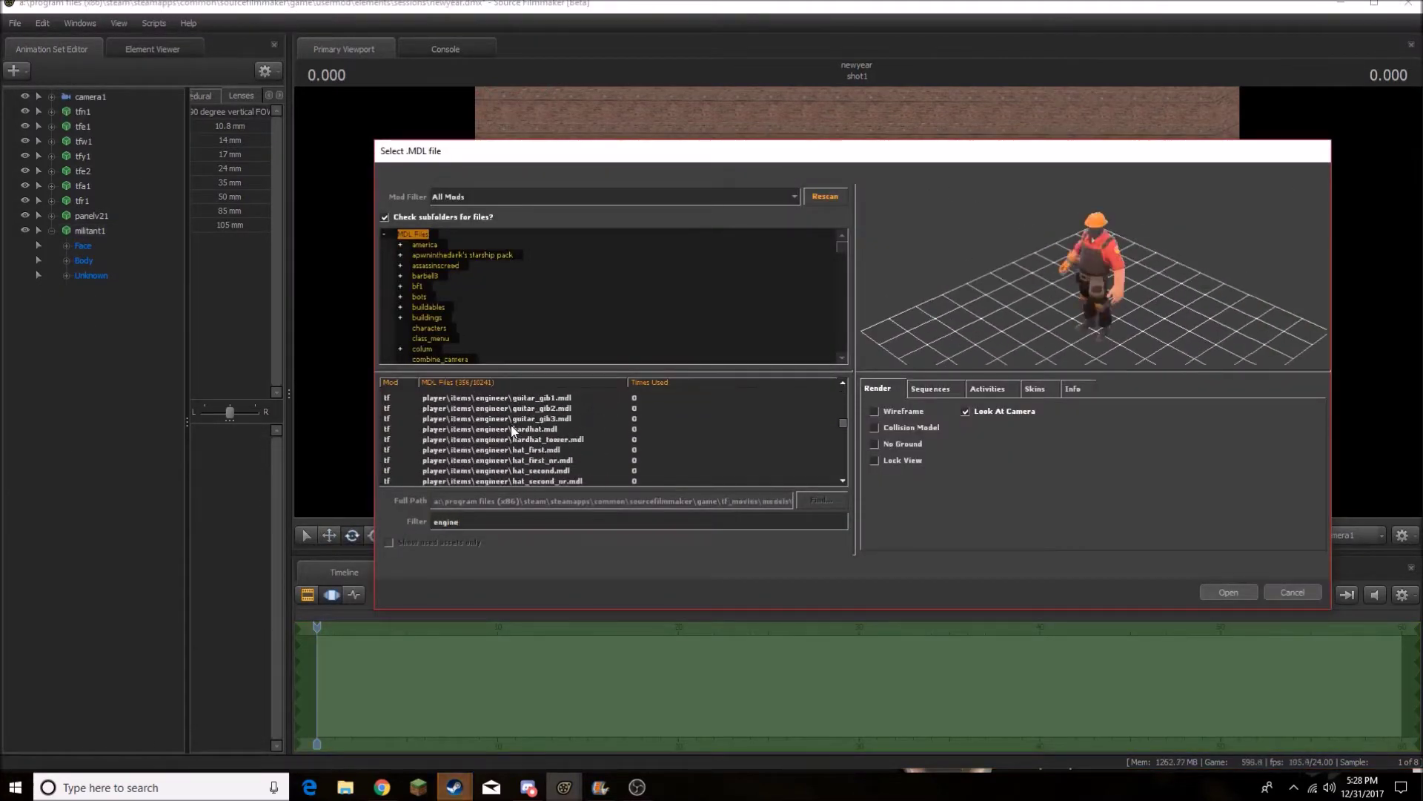
key("Down")
key("Down")
key("Down")
key("Down")
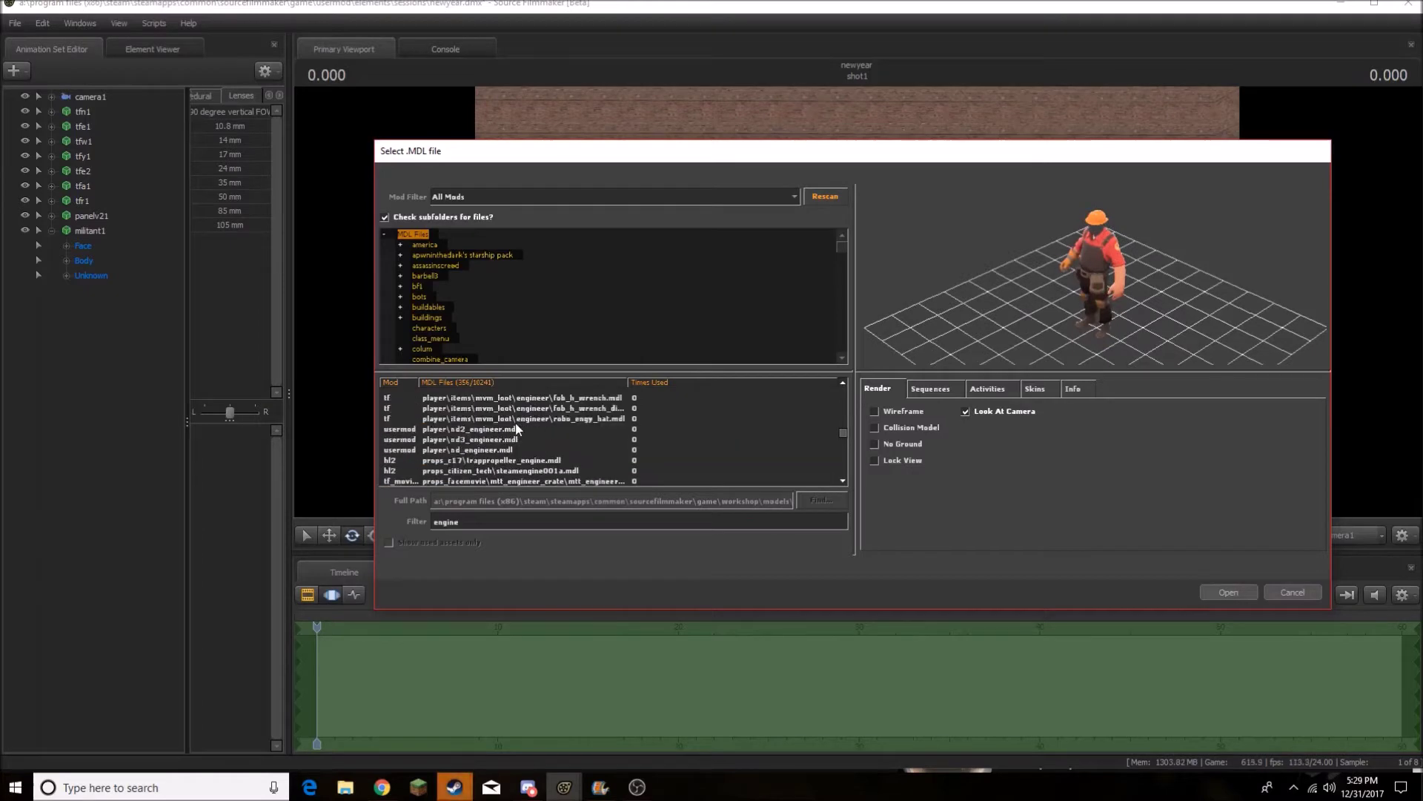
type("engineer")
key("Return")
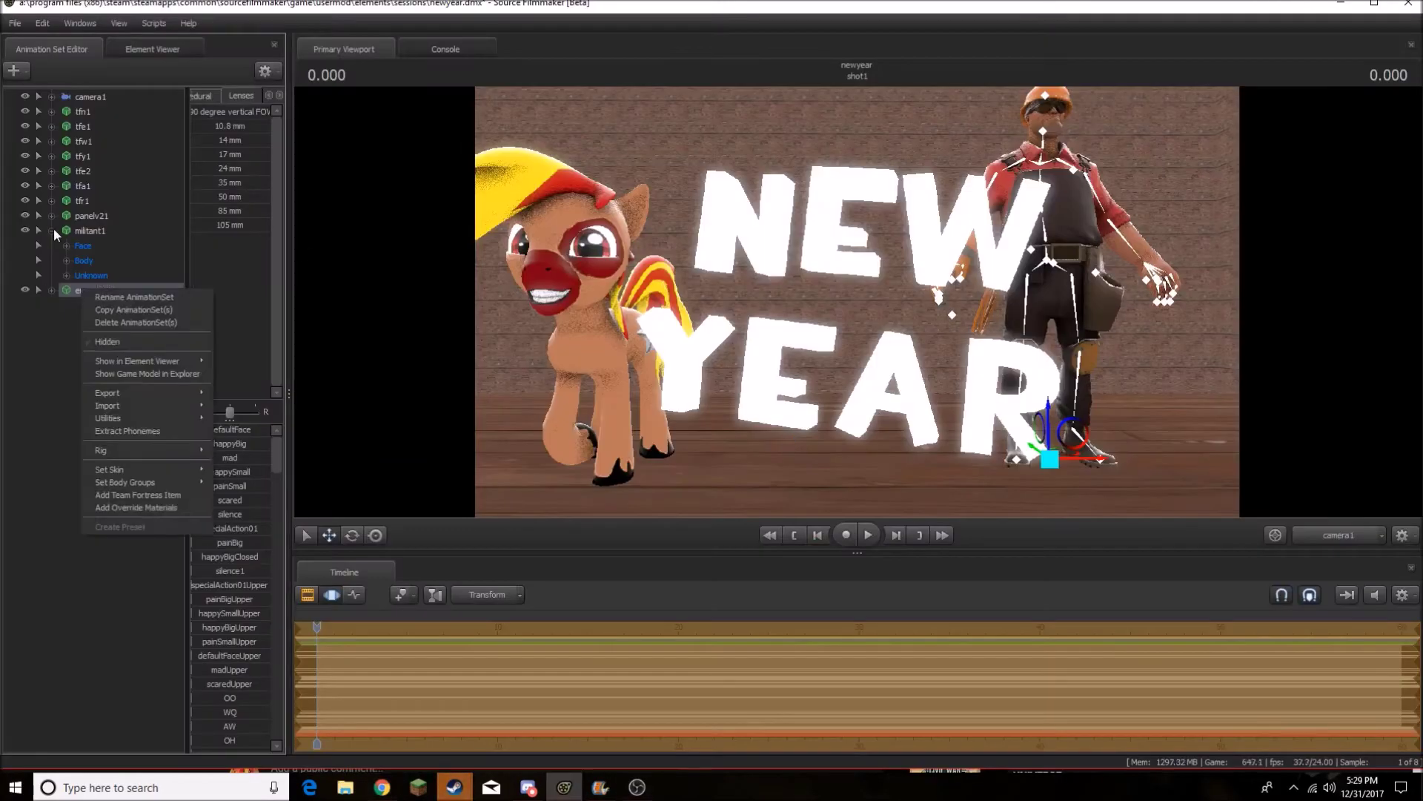
left_click(125, 432)
double_click(660, 441)
Add the dogfighter jacket and winter sideburns to engineer1
right_click(105, 244)
left_click(126, 468)
left_click(716, 471)
right_click(112, 245)
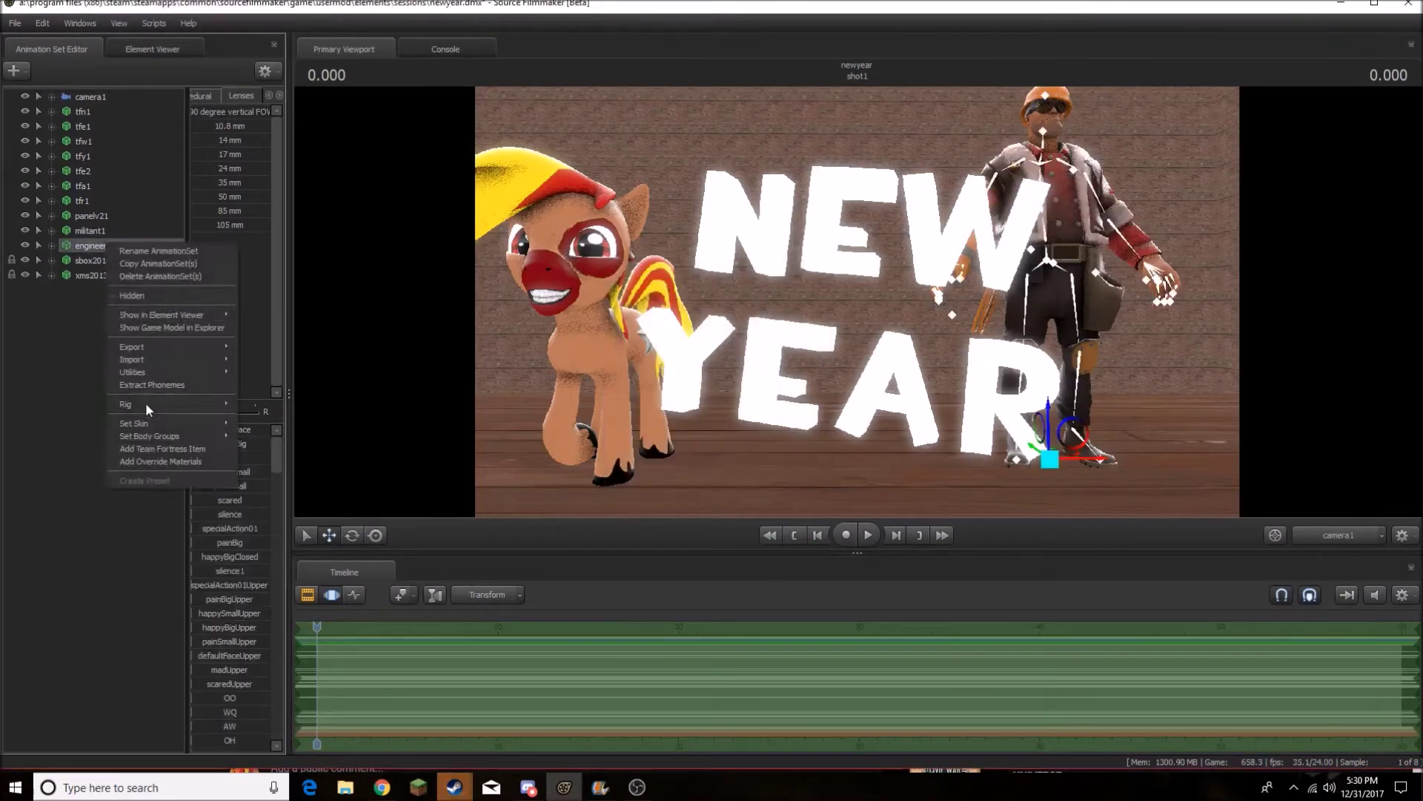
left_click(143, 434)
type("top")
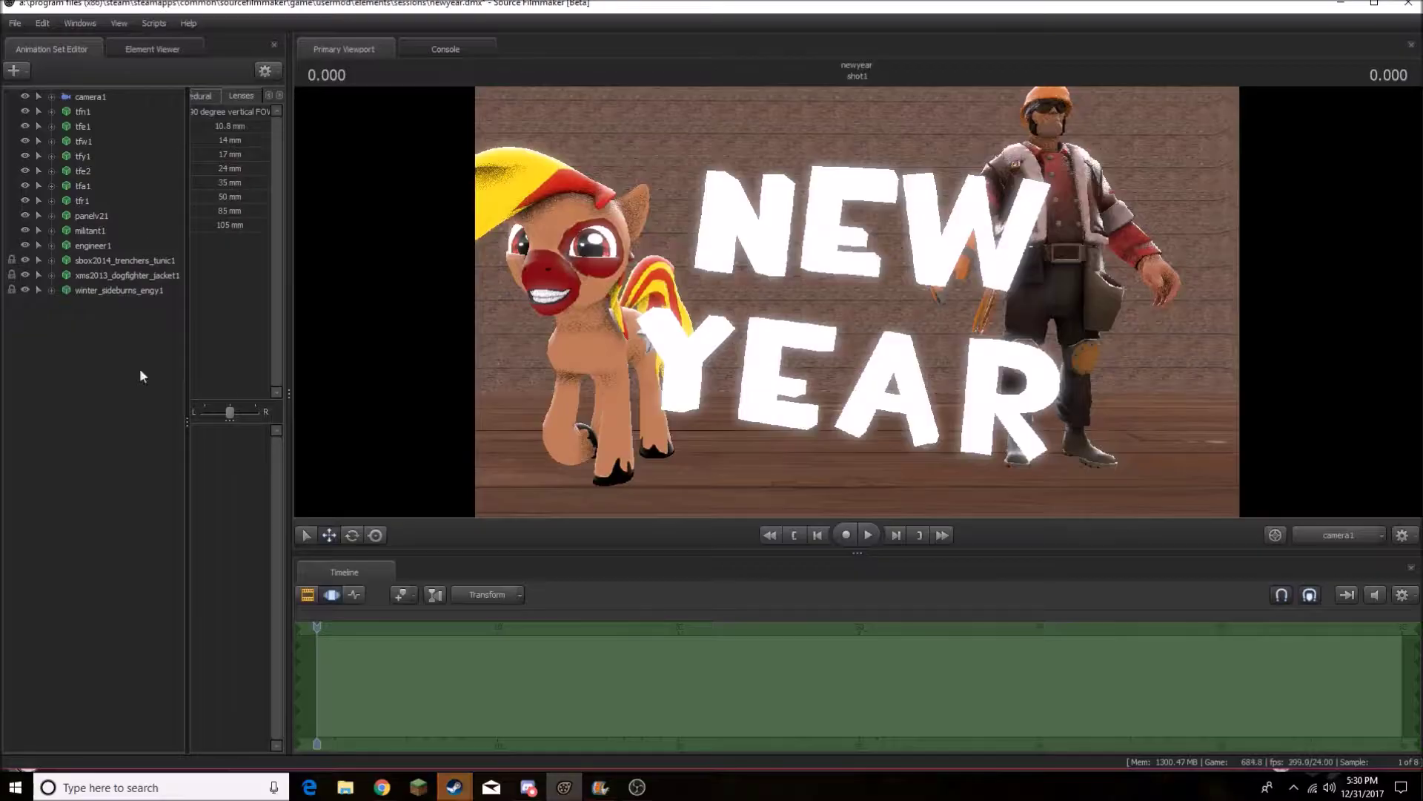
right_click(92, 246)
left_click(94, 480)
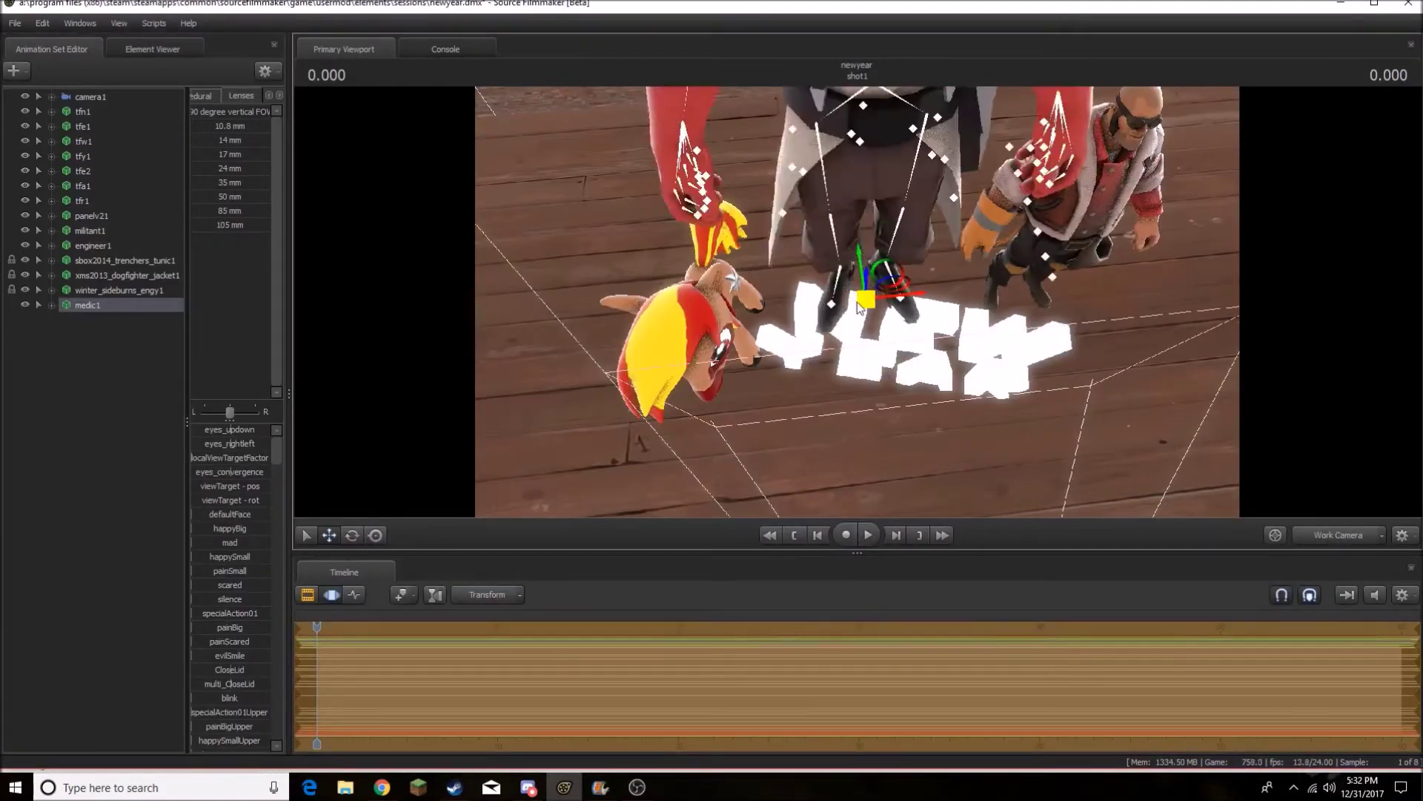
Give medic1 the taunt01 animation sequence
right_click(87, 304)
left_click(278, 420)
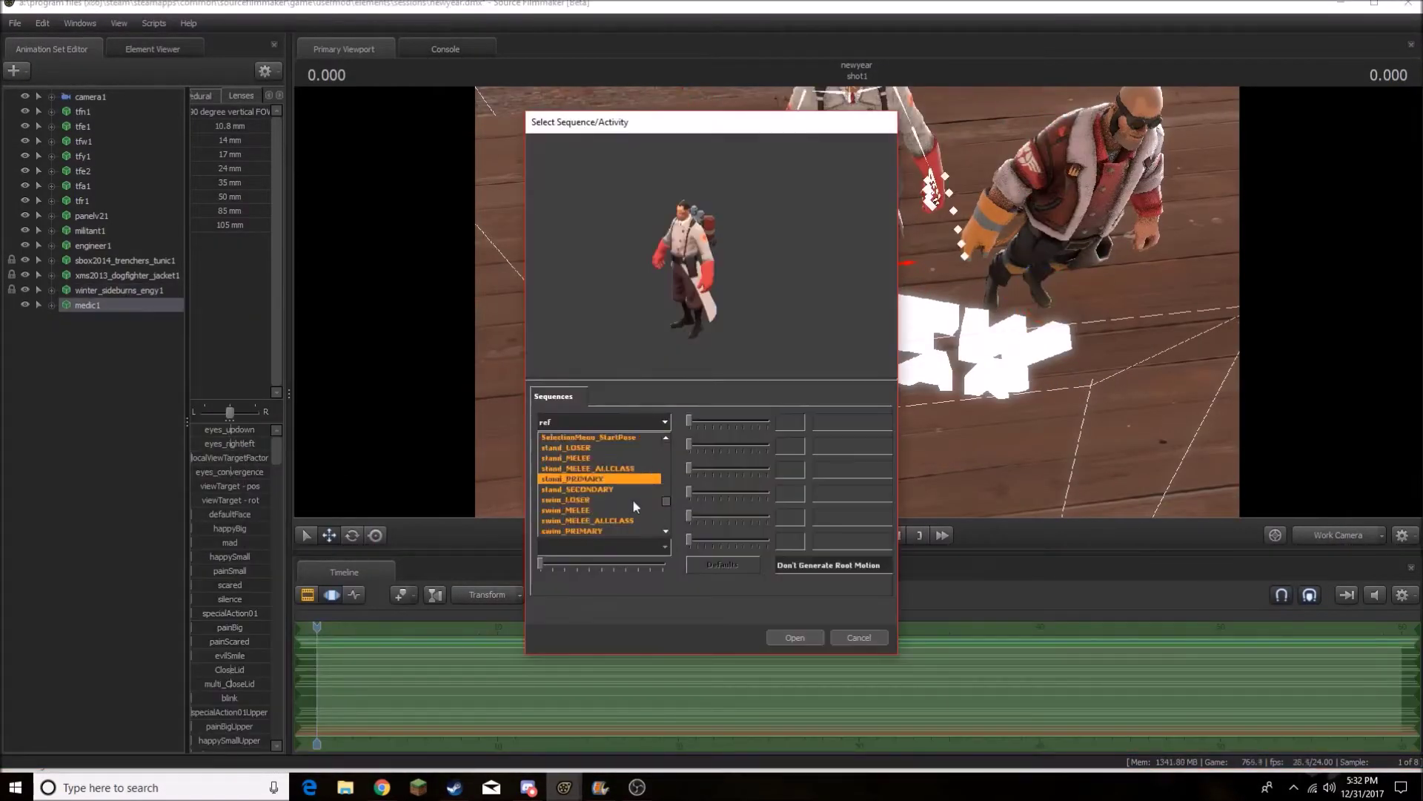
left_click(601, 457)
left_click(664, 422)
left_click(601, 468)
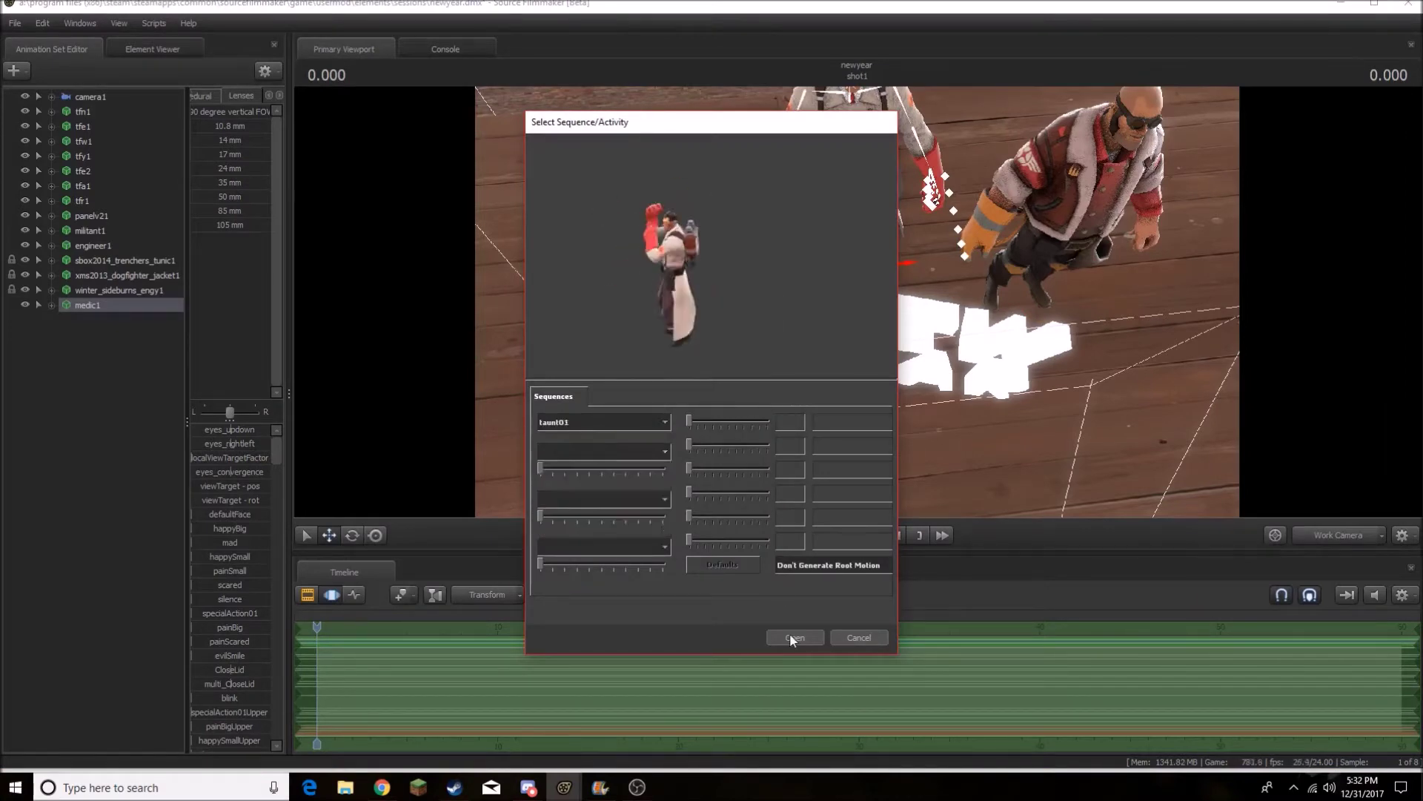
left_click(795, 637)
Scrub to about two seconds and pull camera1 back to show the whole scene
left_click_drag(334, 628, 352, 628)
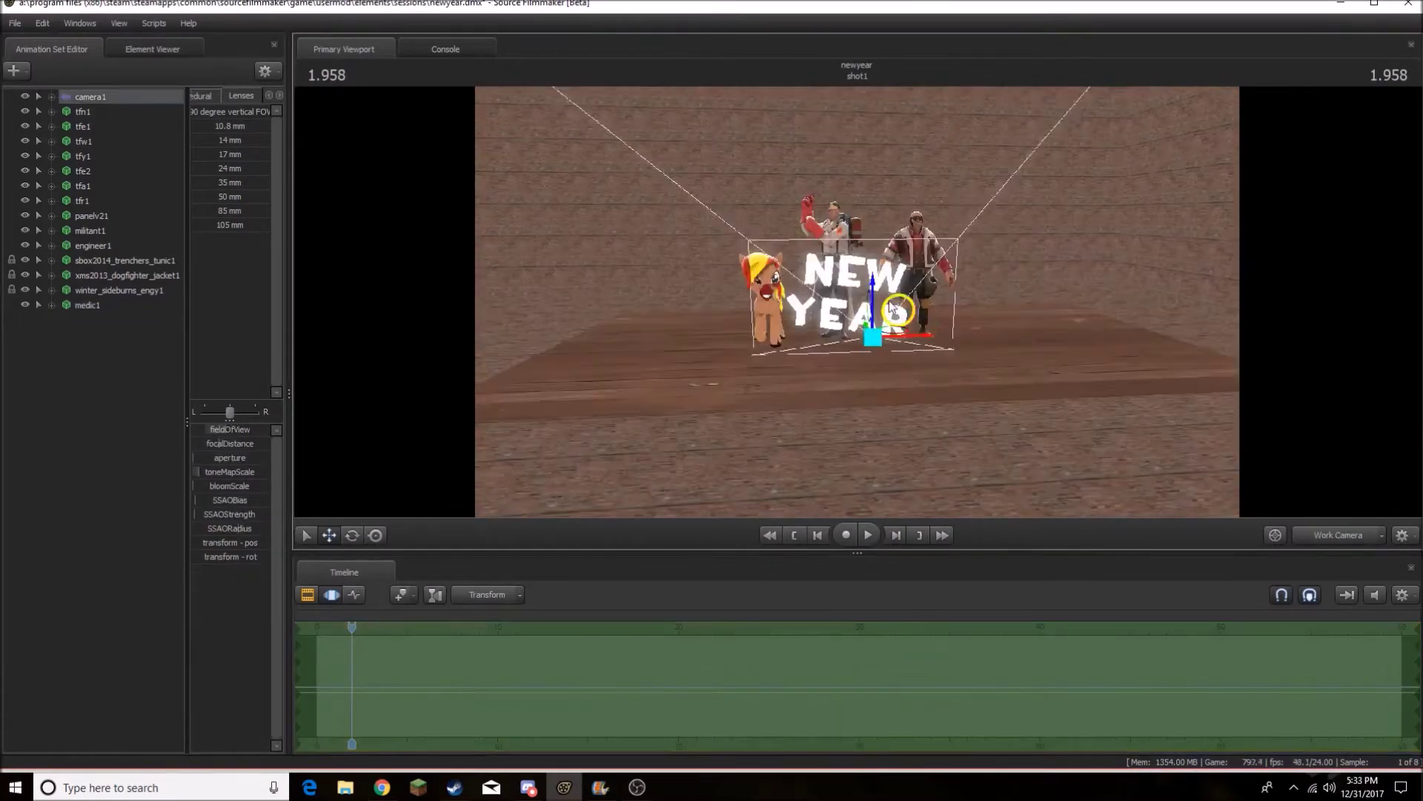
left_click(1329, 534)
right_click_drag(735, 467, 735, 436)
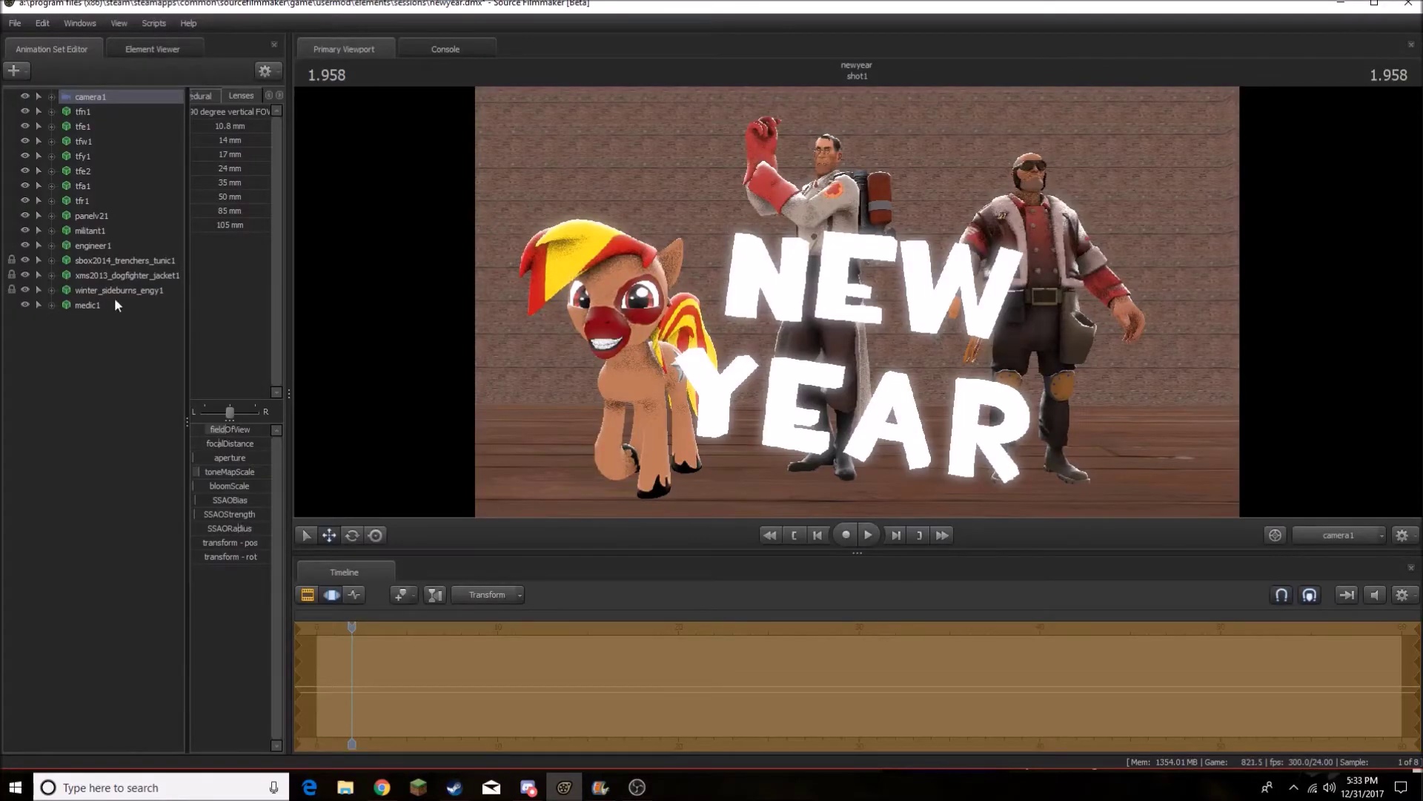
Give engineer1 the king pants cosmetic item
right_click(93, 246)
left_click(149, 452)
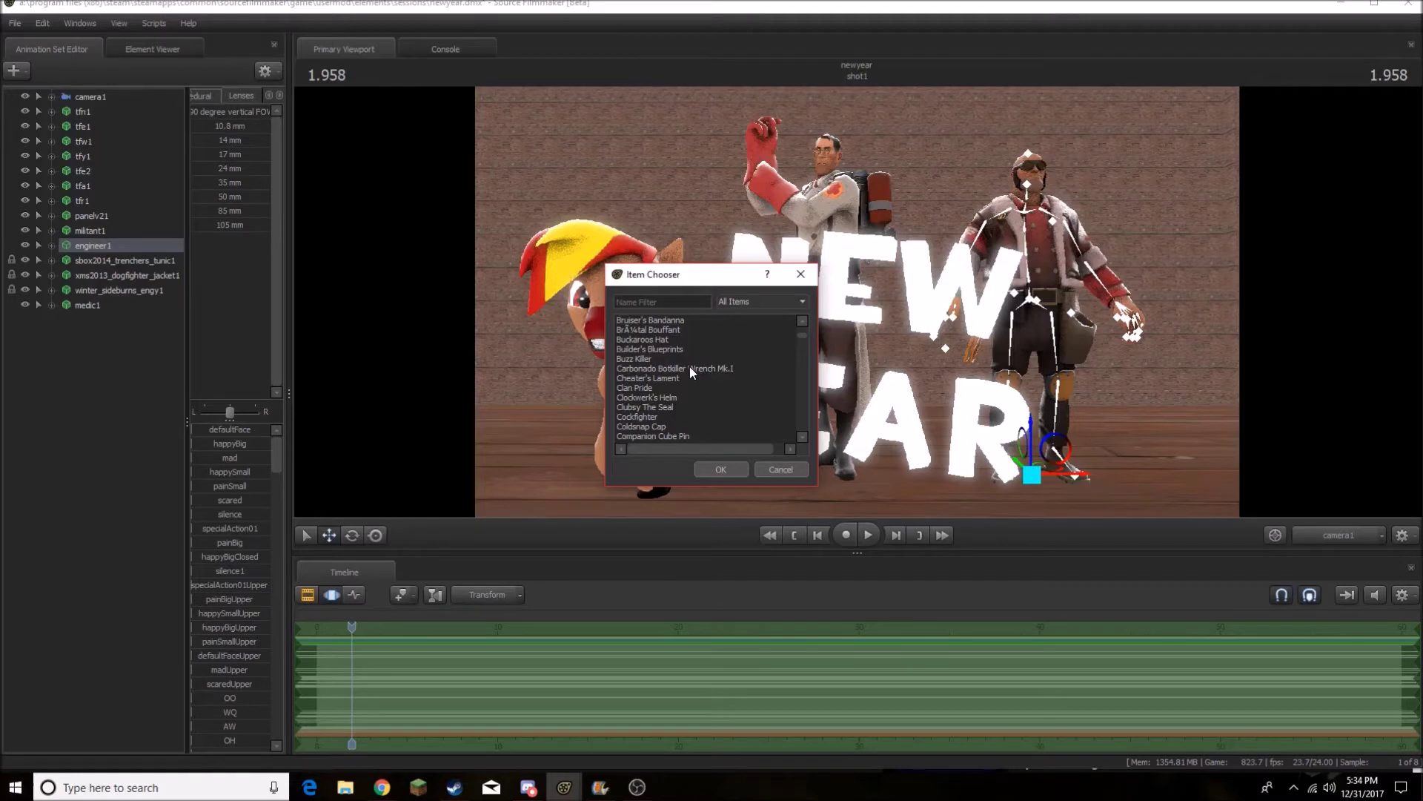
scroll(705, 402, "down", 5)
scroll(701, 406, "down", 5)
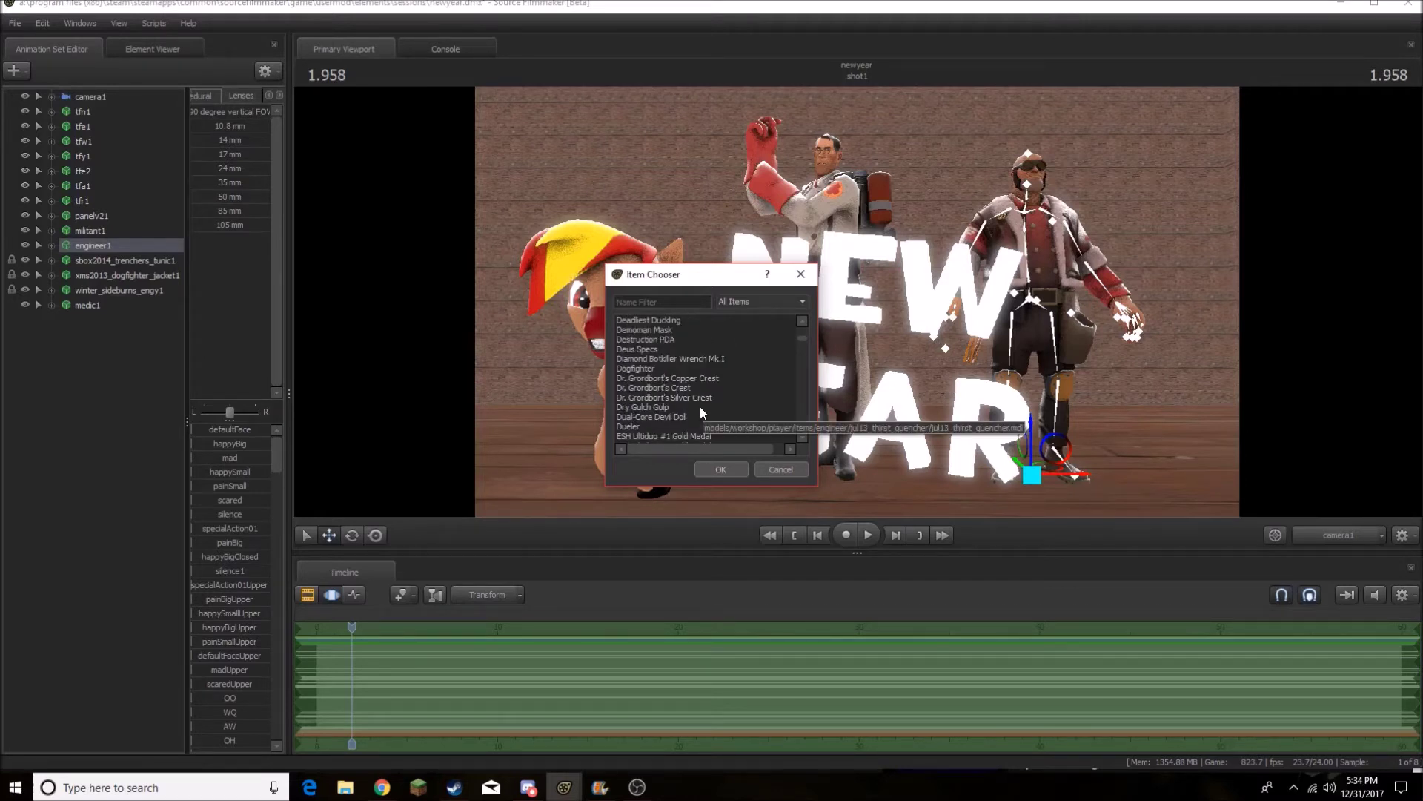
scroll(695, 397, "down", 5)
scroll(695, 363, "down", 3)
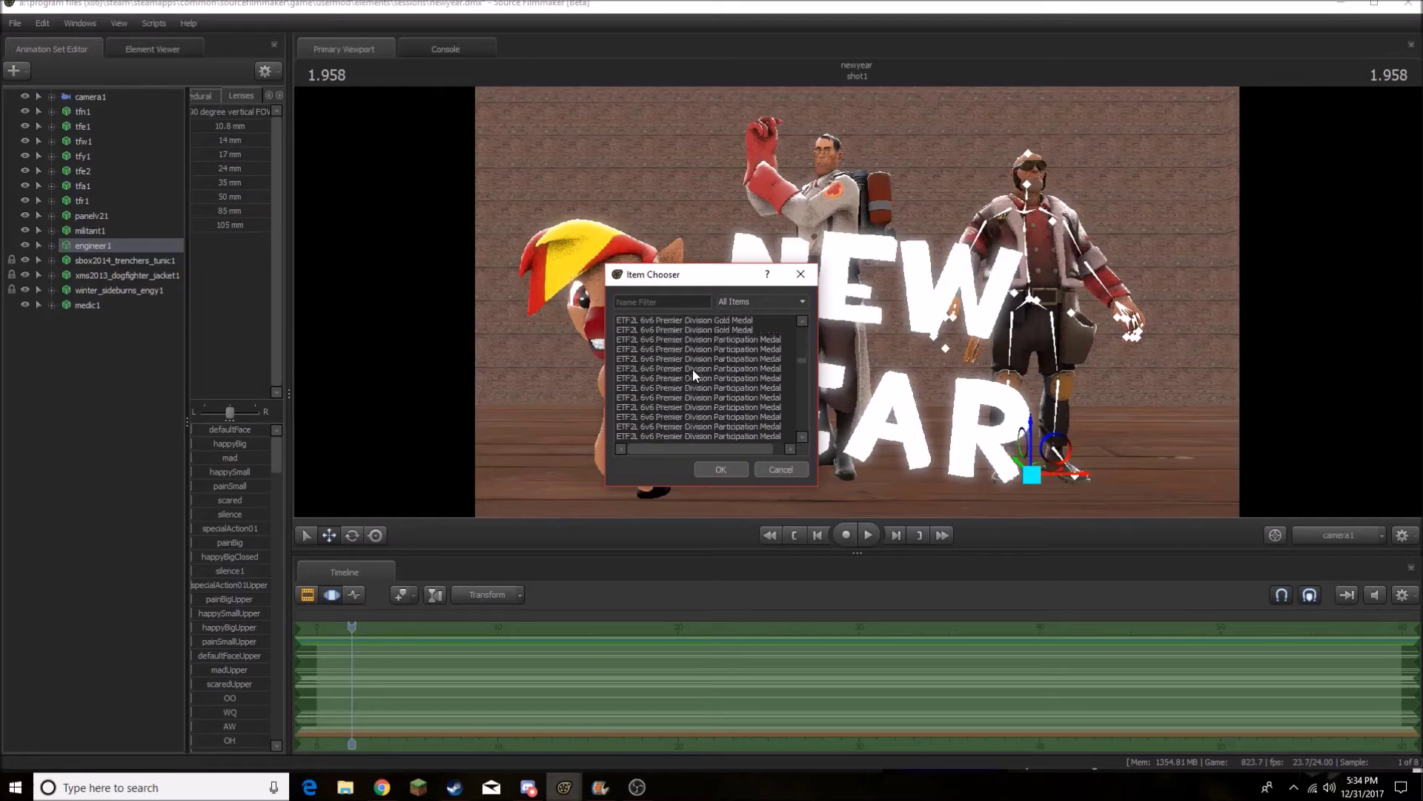
scroll(693, 370, "down", 3)
scroll(691, 369, "down", 3)
double_click(696, 385)
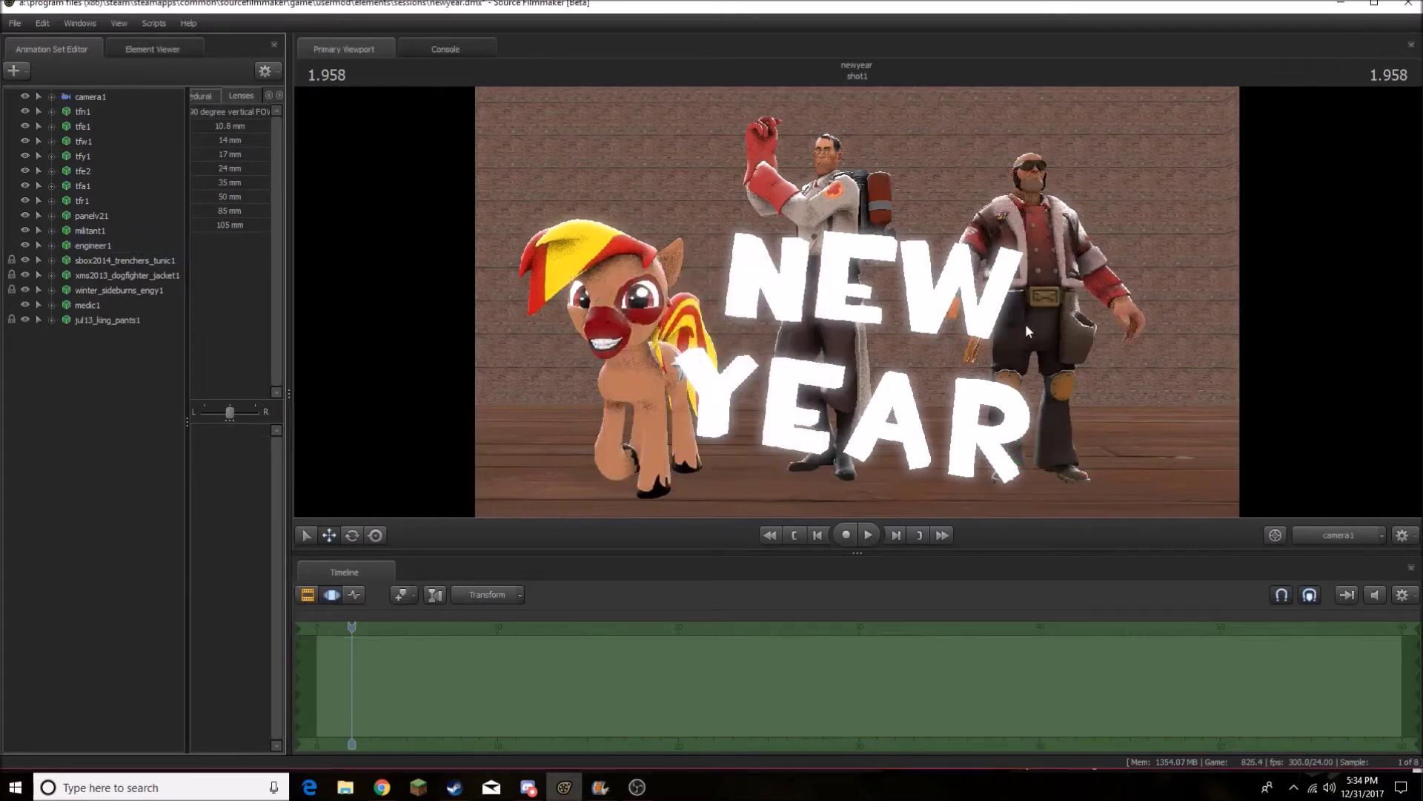
Dress medic1 in a beard, a hat and the vampiric vesture coat
right_click(88, 306)
double_click(651, 320)
double_click(668, 323)
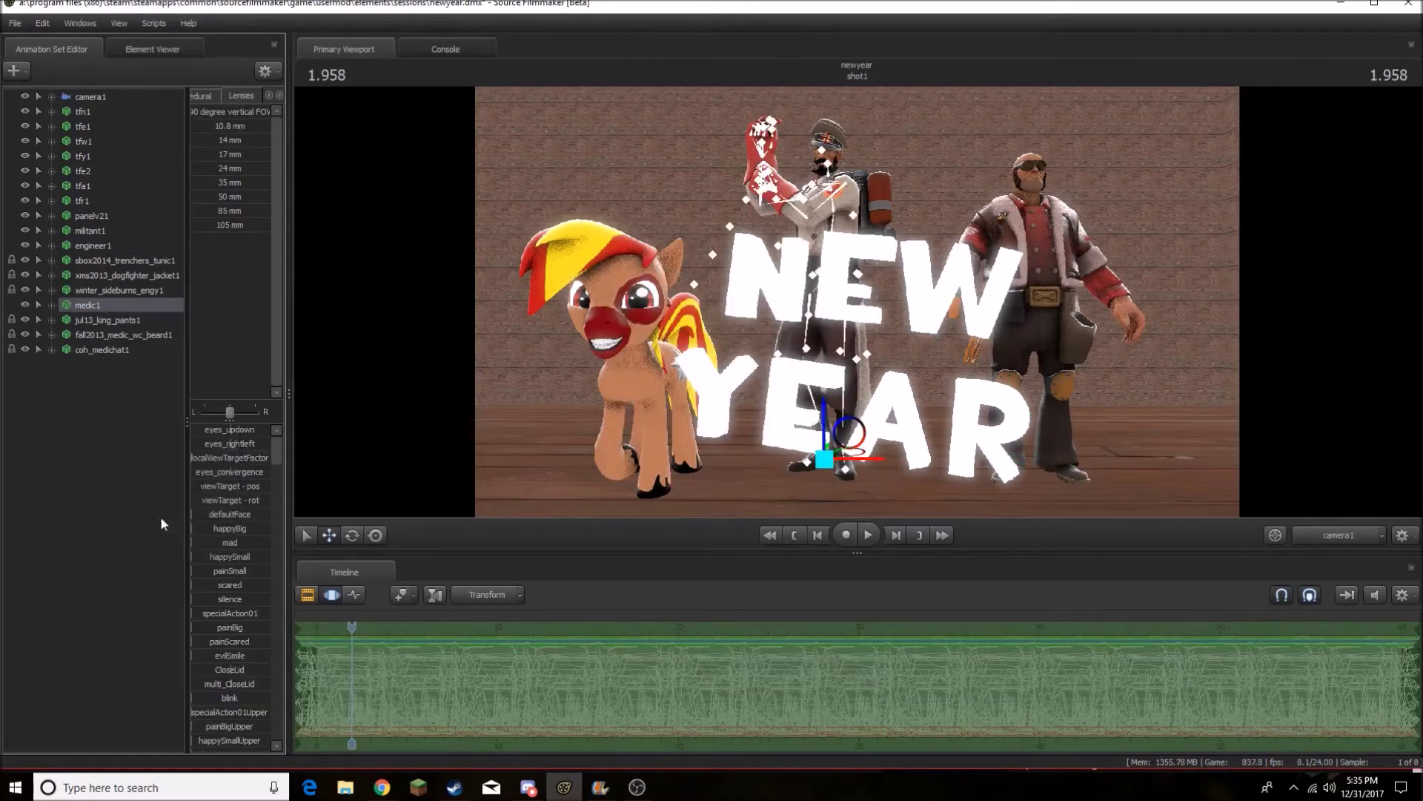
left_click(652, 321)
left_click(724, 470)
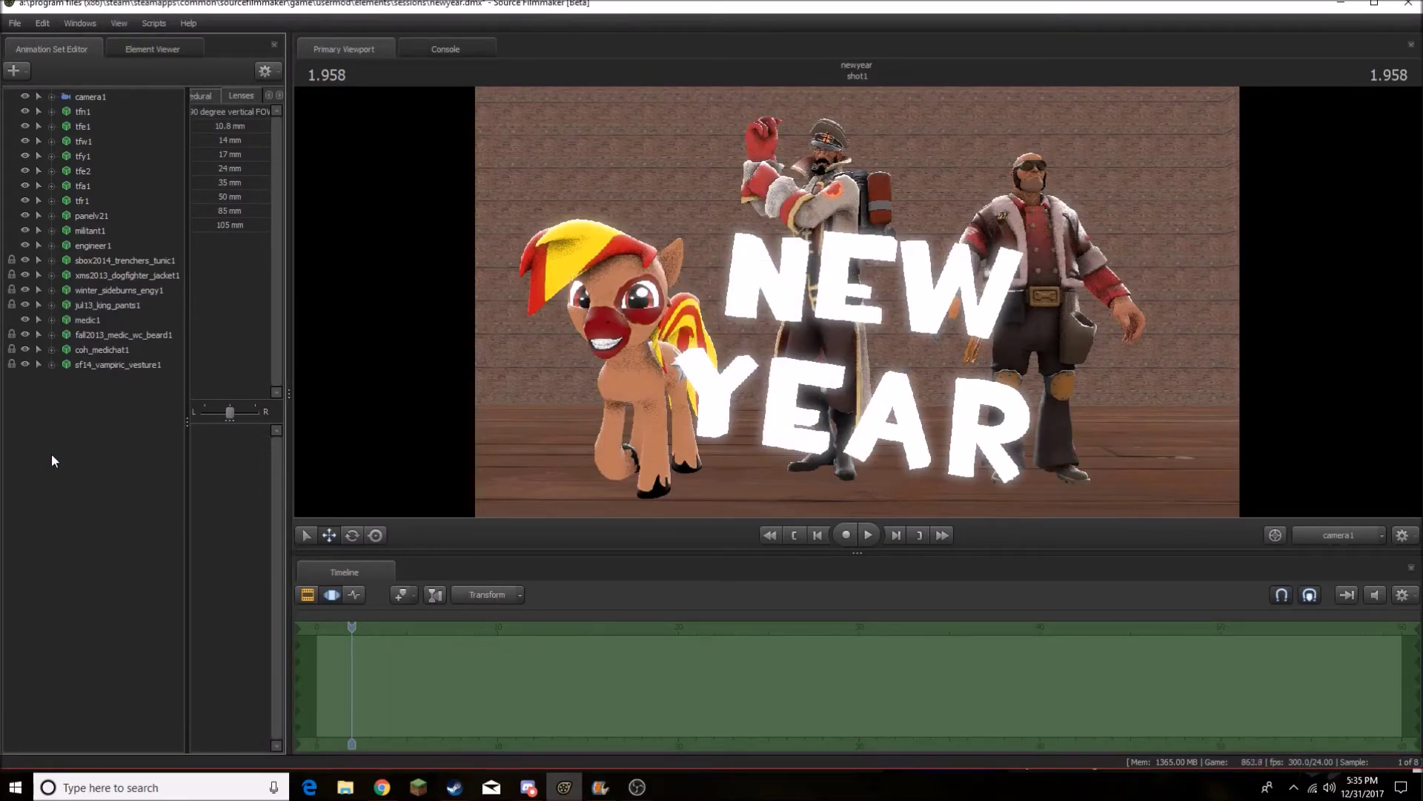
Create a new light and lower its intensity
left_click(14, 69)
left_click(67, 111)
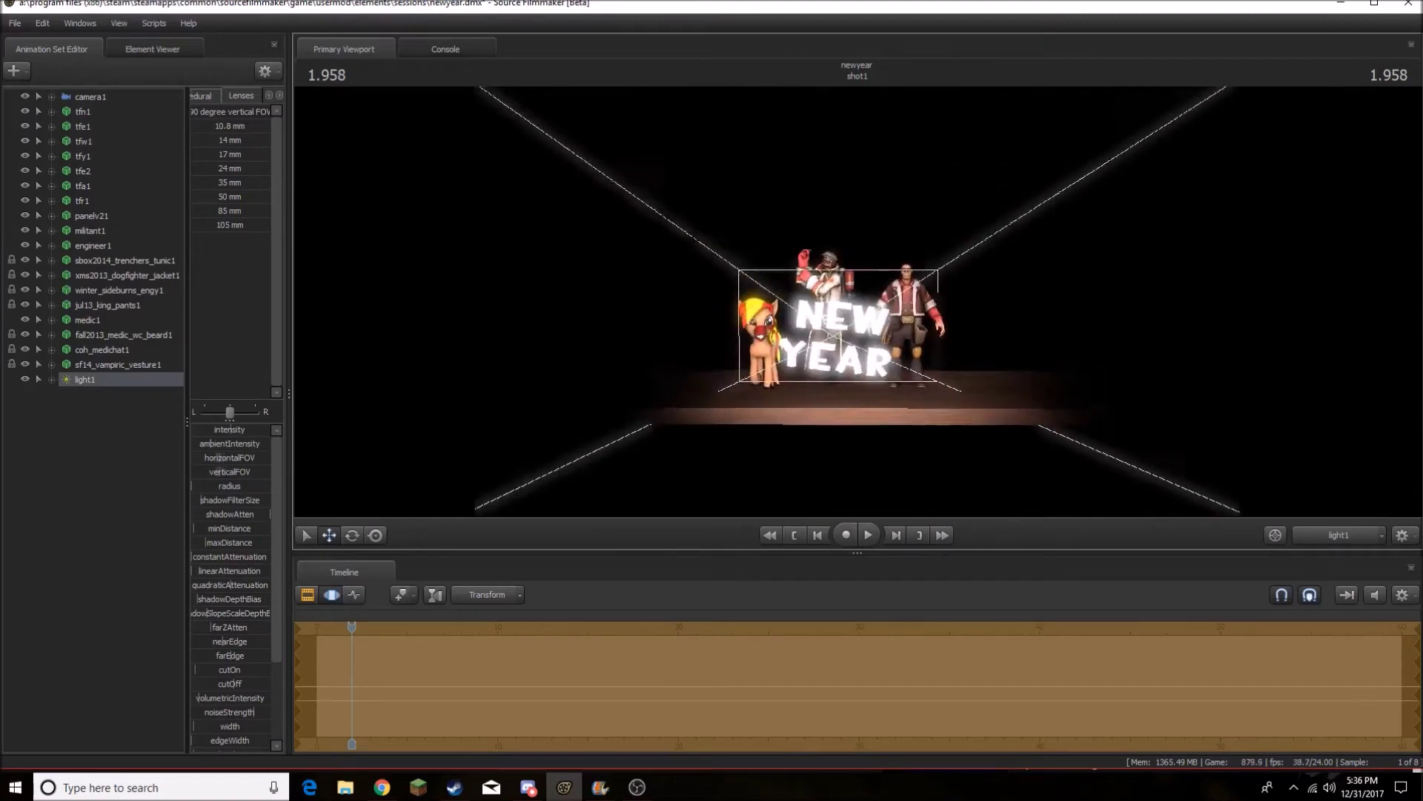
left_click_drag(265, 429, 203, 429)
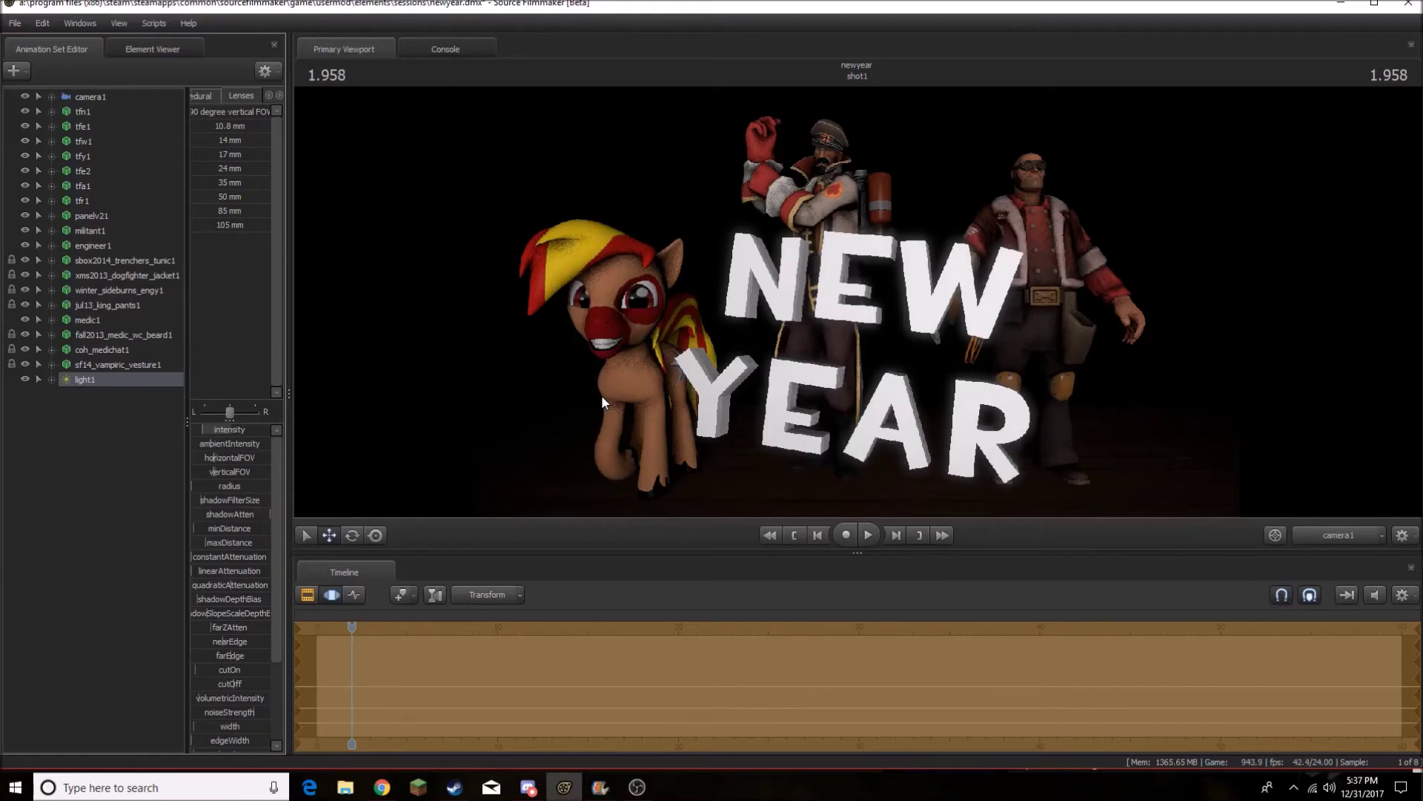
Put the top hat on the engineer and apply a new pose sequence
left_click(724, 460)
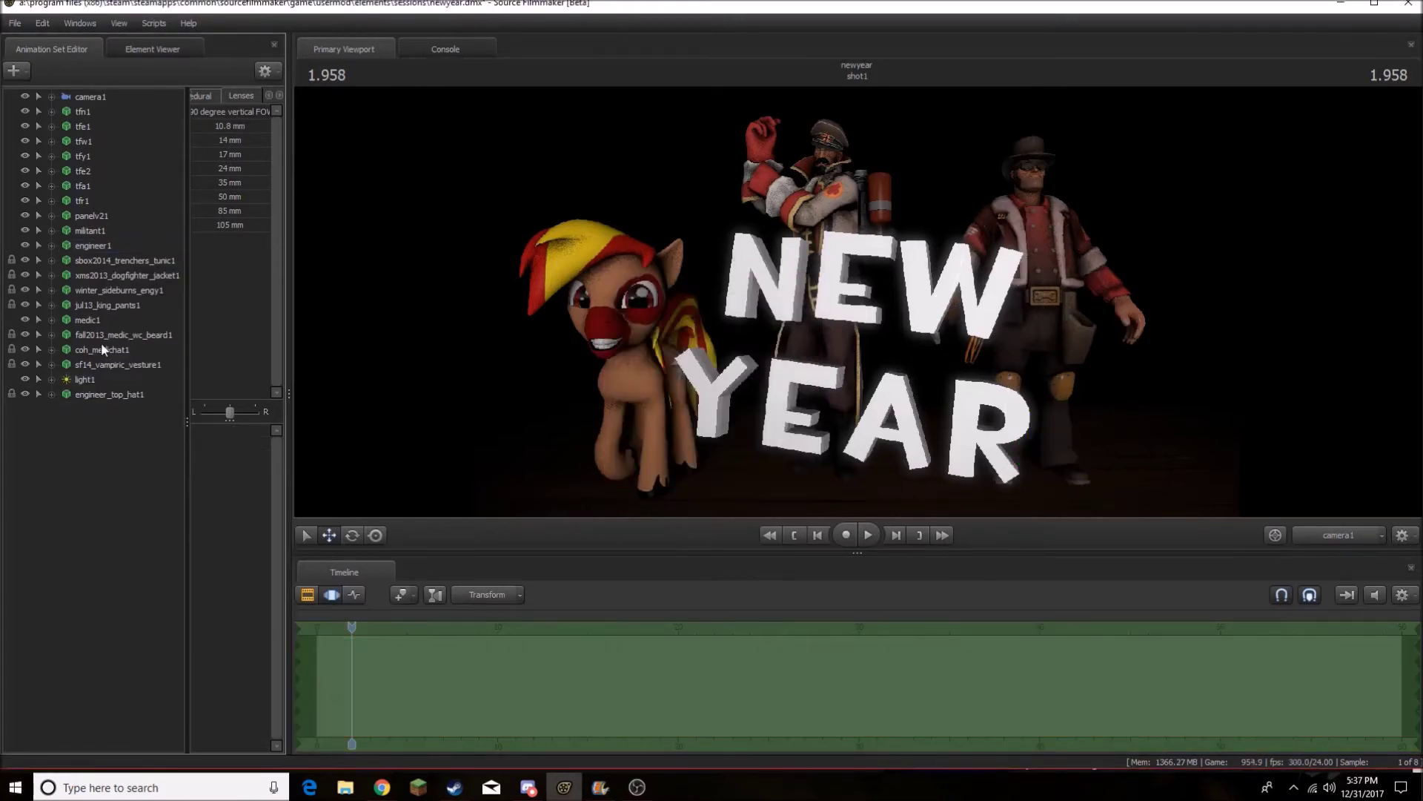
right_click(92, 245)
left_click(95, 416)
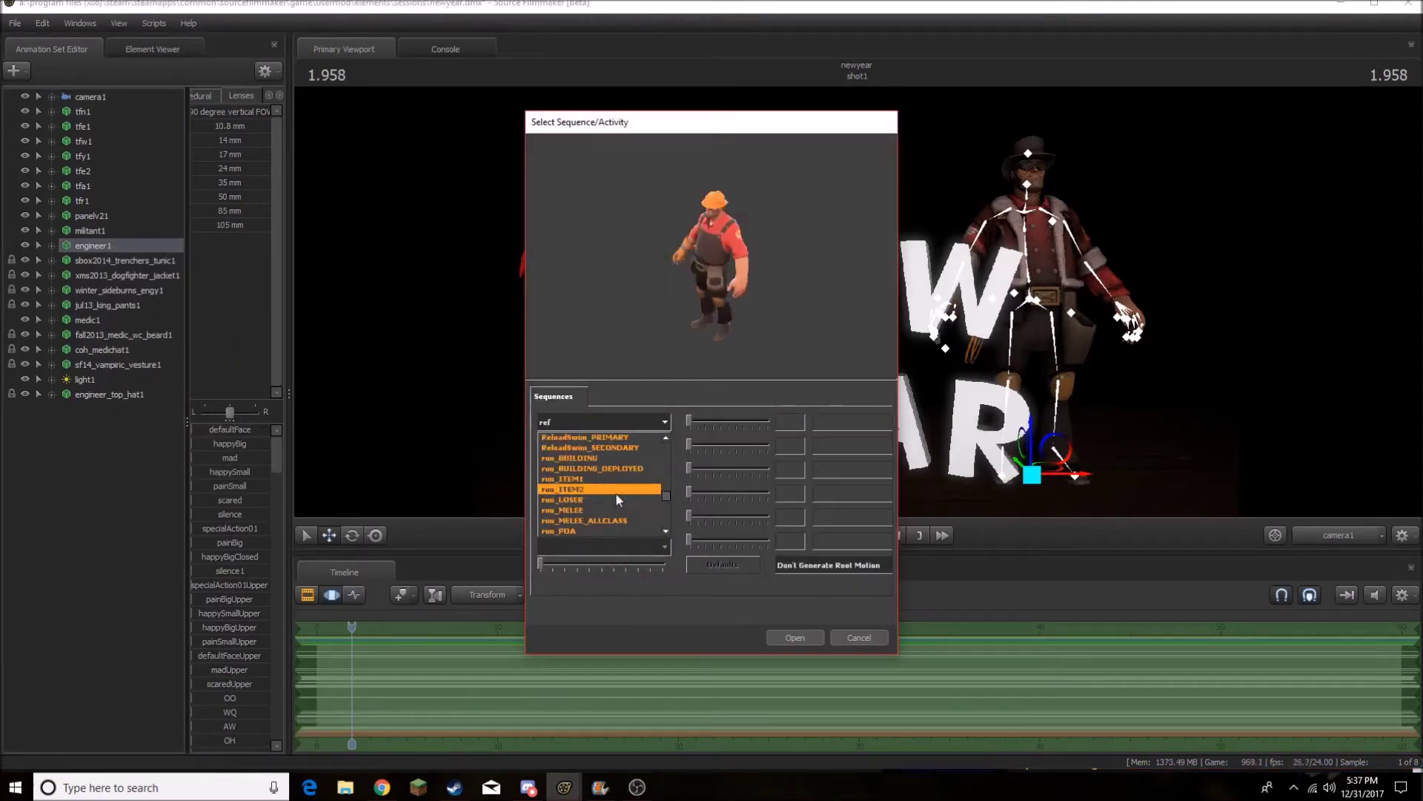
double_click(618, 505)
left_click(89, 321)
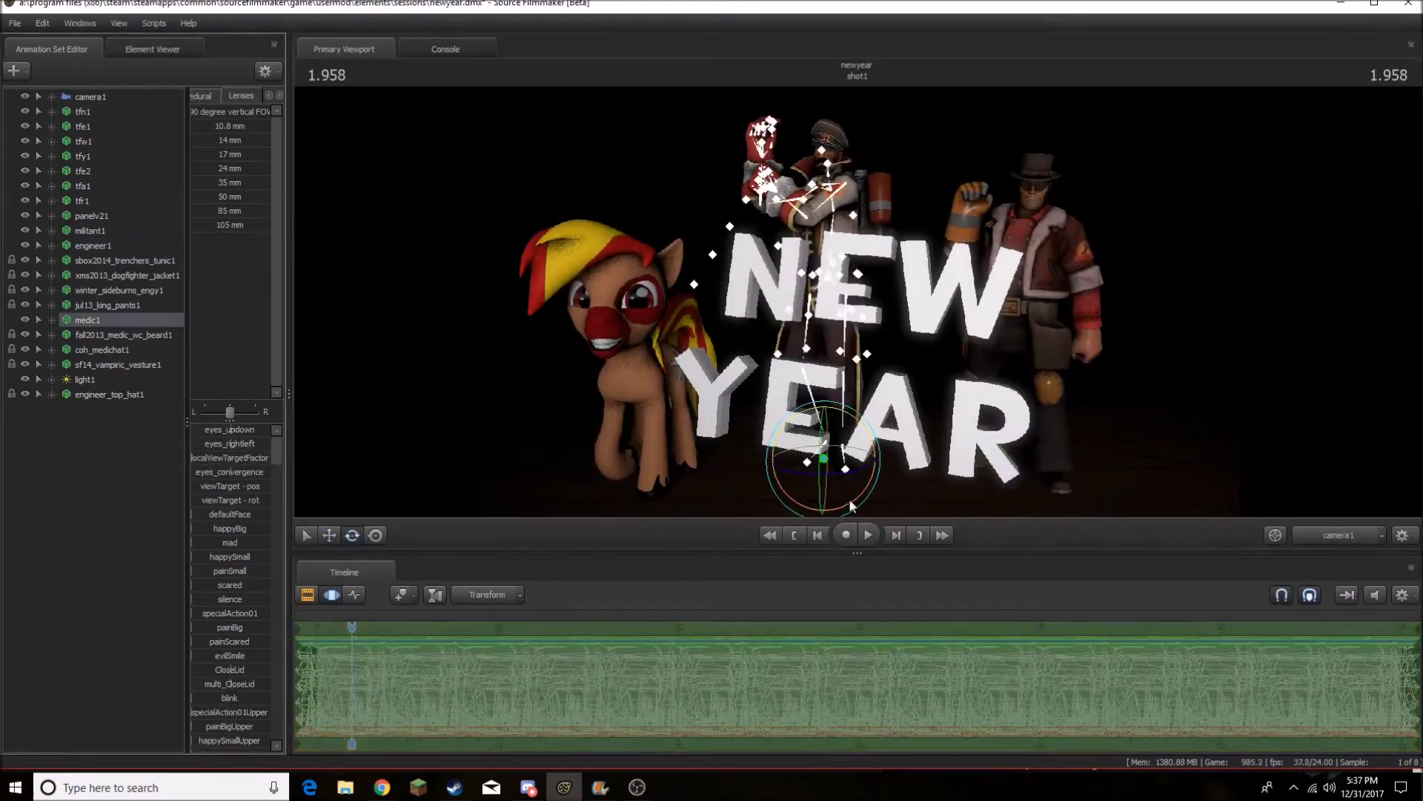
right_click(96, 330)
left_click(14, 68)
Add and position light2, then add light3
left_click(89, 117)
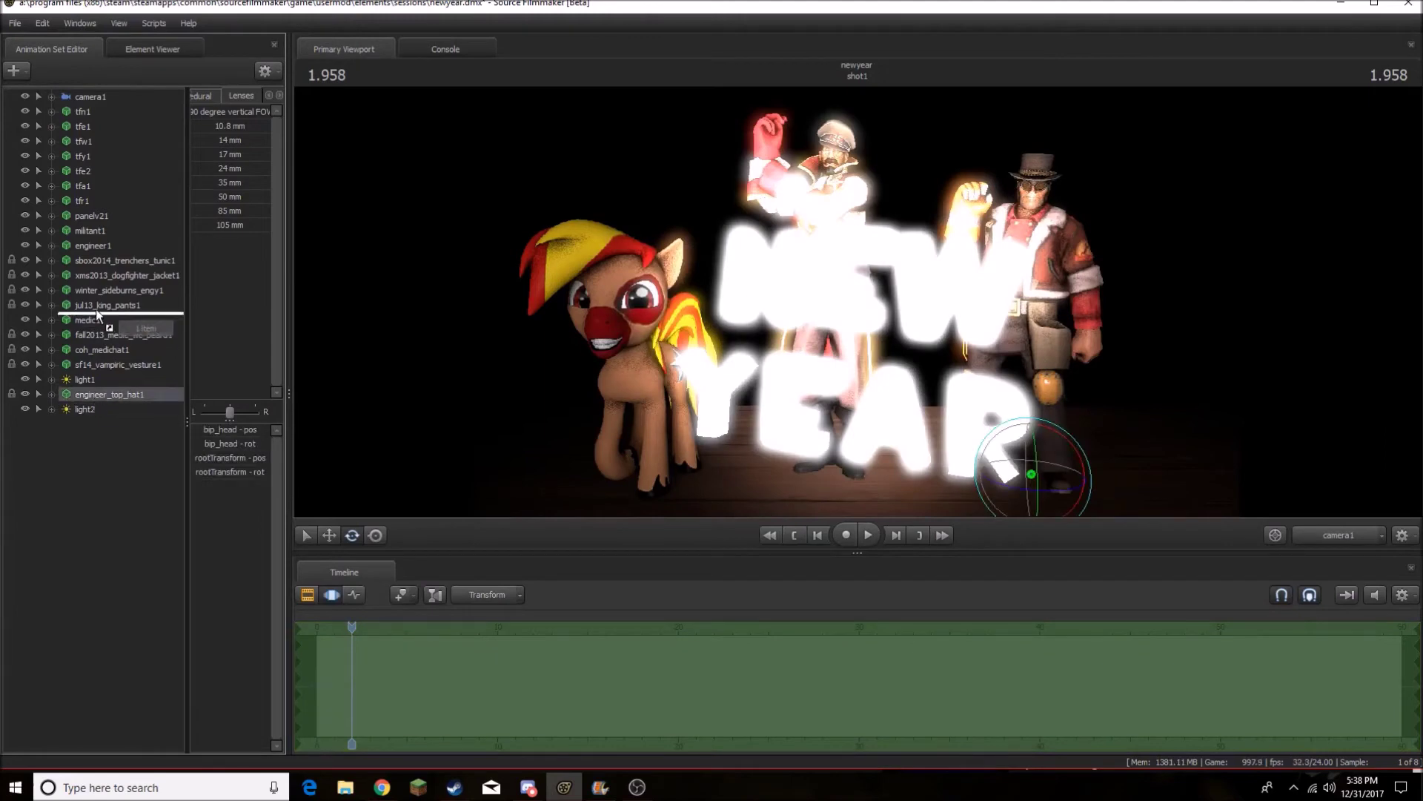
right_click_drag(843, 313, 843, 312)
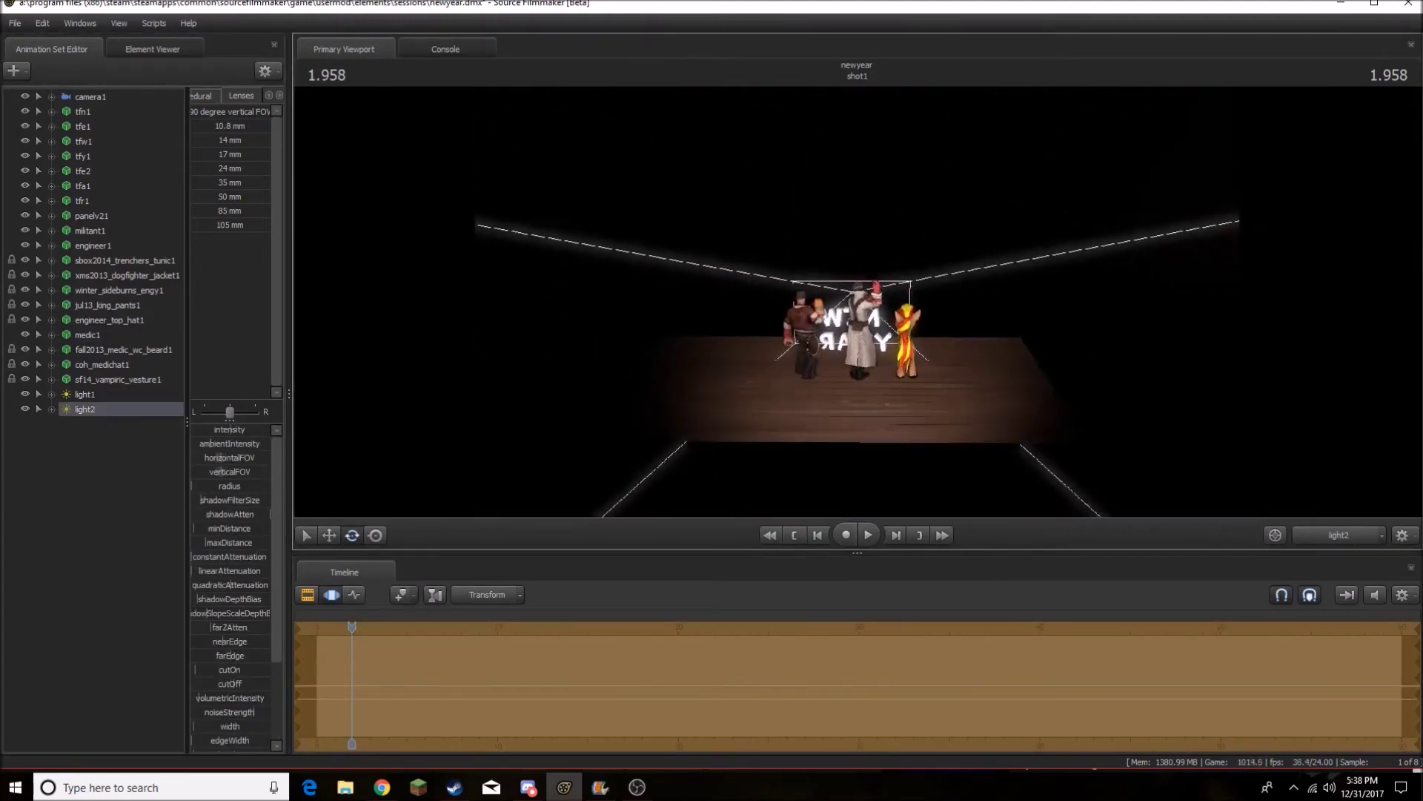
left_click(14, 69)
left_click(89, 116)
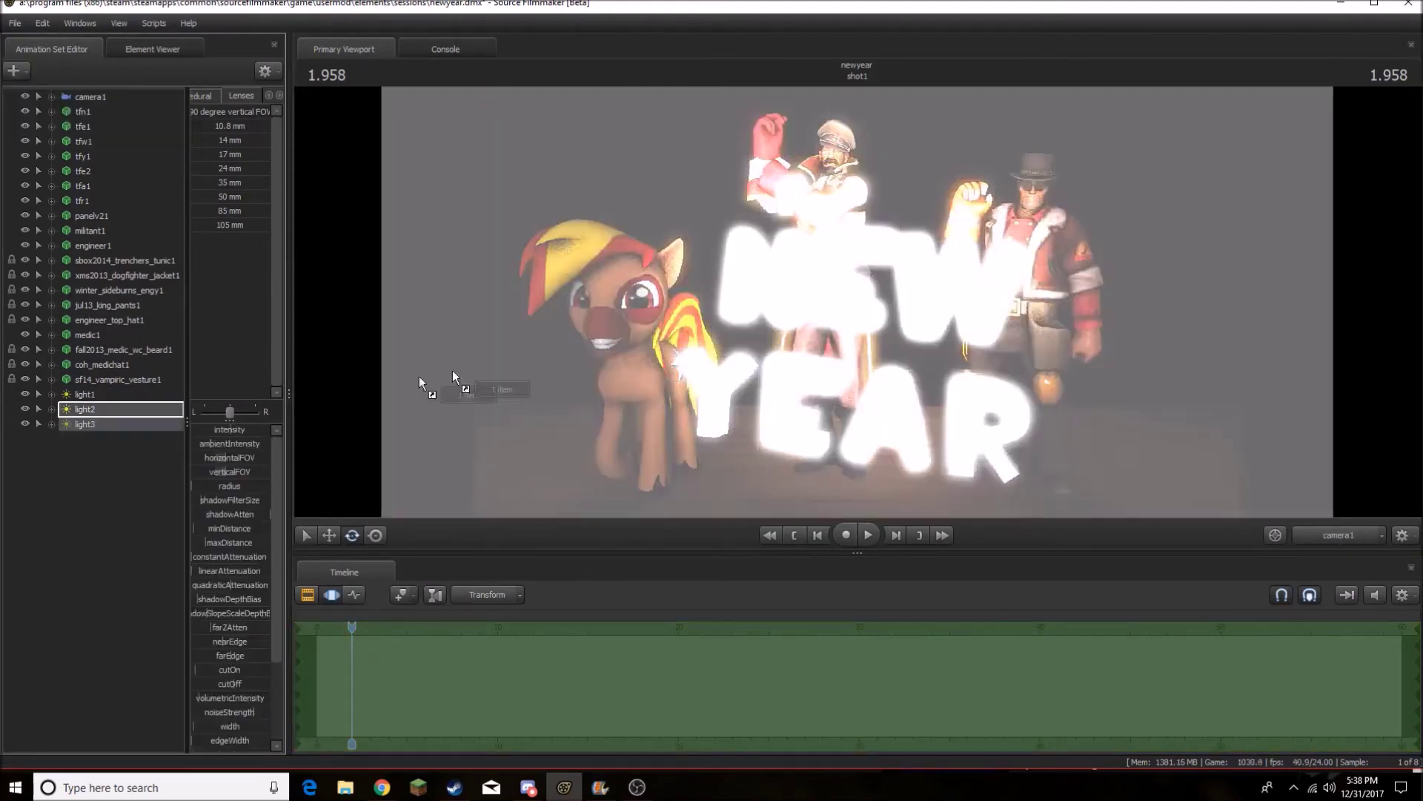
left_click(108, 423)
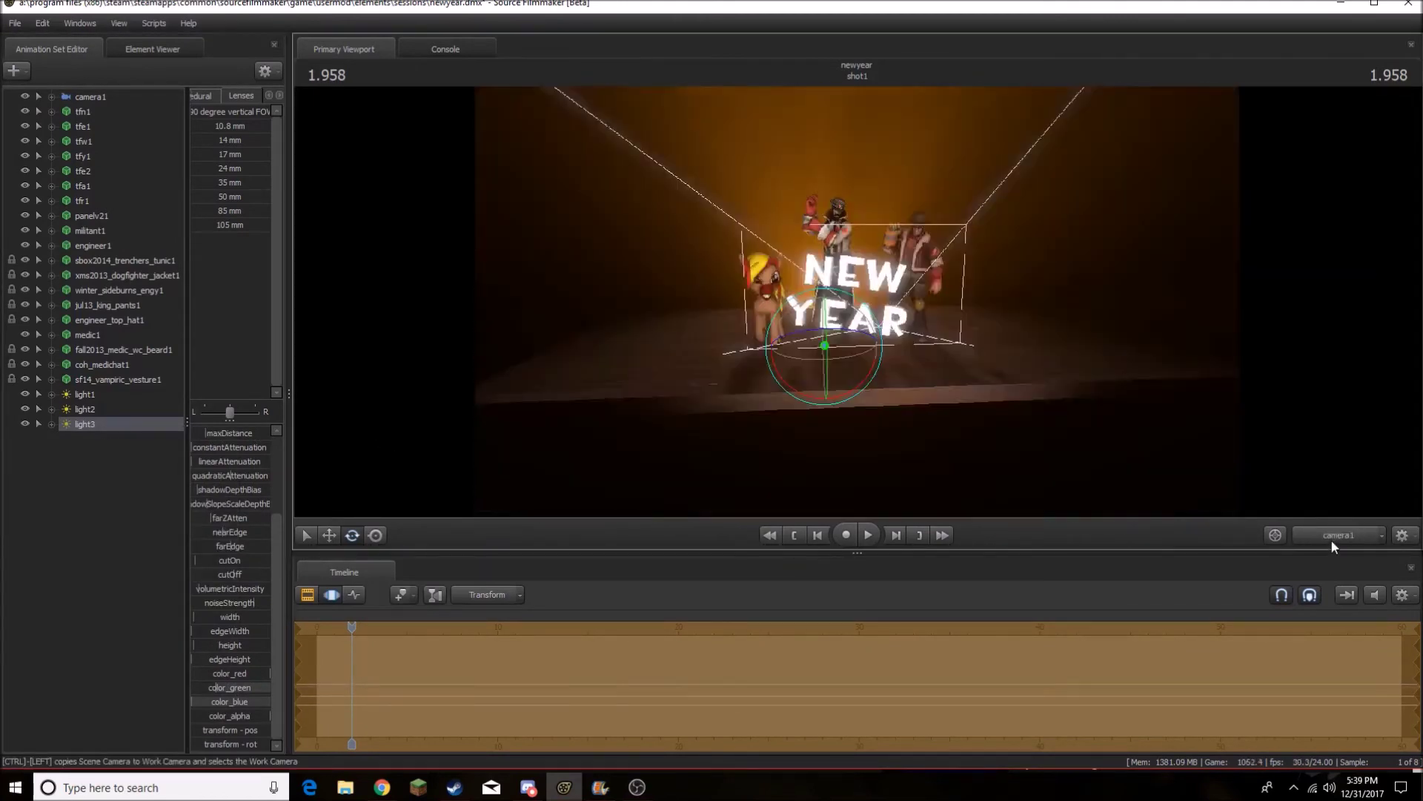
Raise light3 to light the backdrop, add light4, and return to camera1
key("F3")
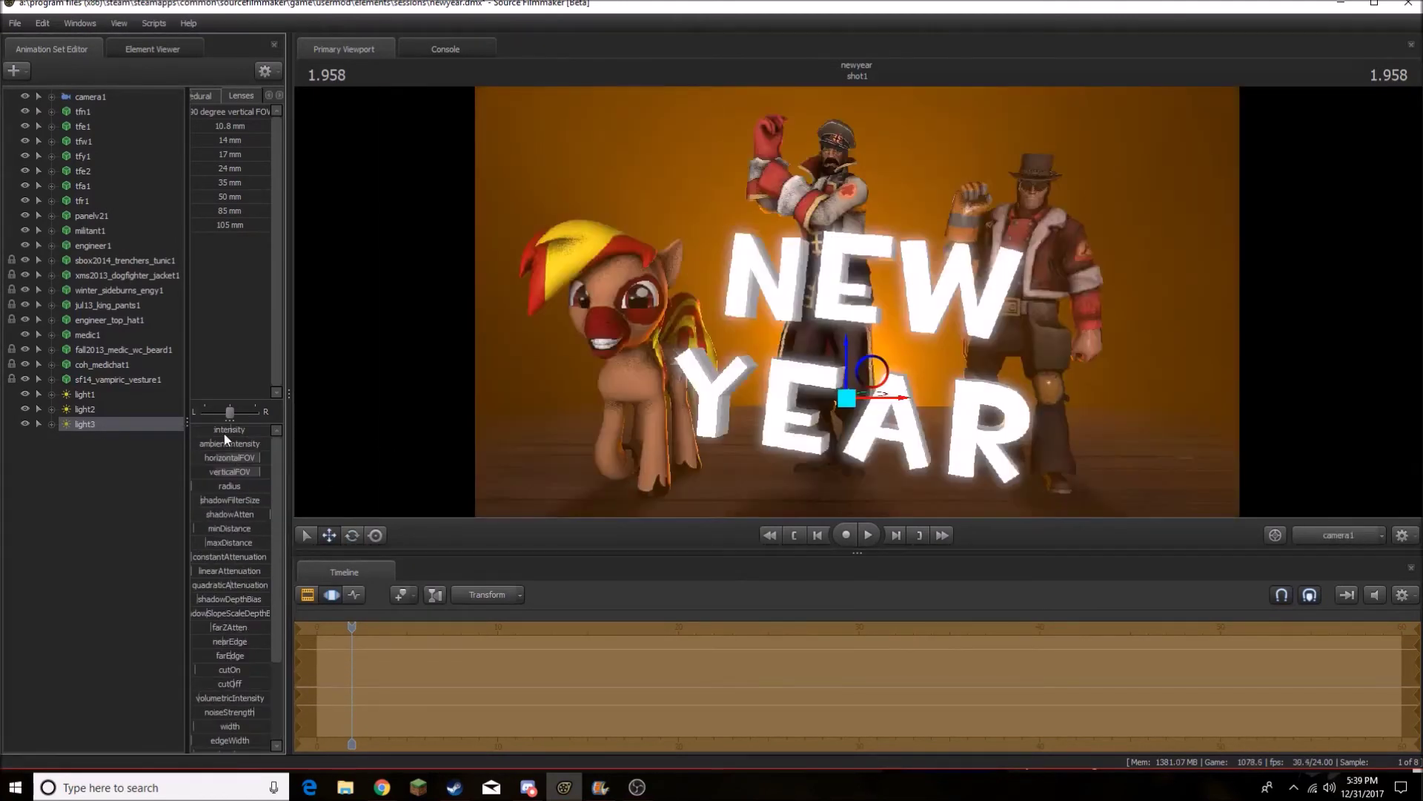
mouse_move(858, 357)
left_mouse_down()
mouse_move(846, 285)
mouse_move(819, 346)
left_mouse_up()
right_click(126, 431)
left_click(90, 443)
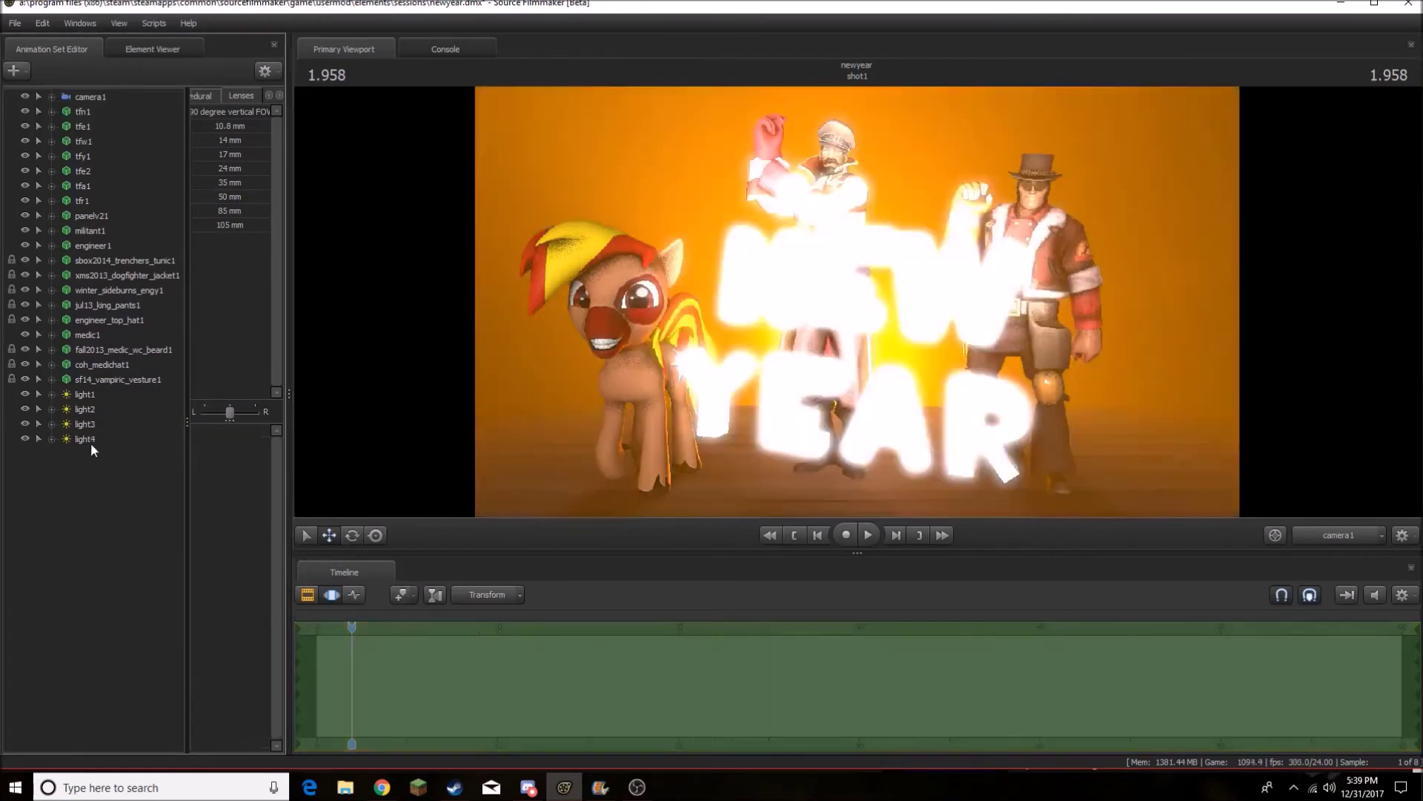
left_click(1322, 539)
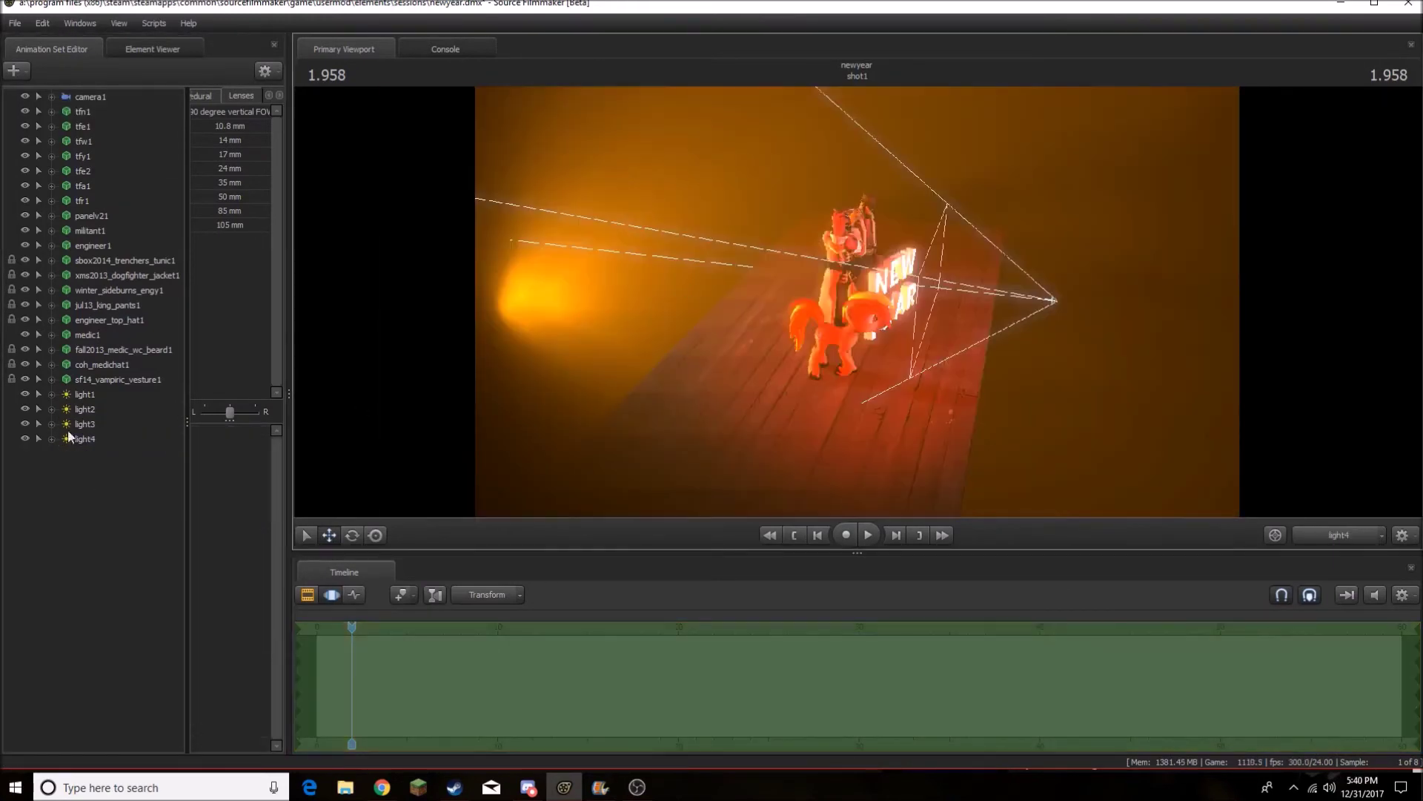
Equip engineer1 with a Botkiller Wrench resting on his shoulder
left_click(93, 245)
right_click(149, 454)
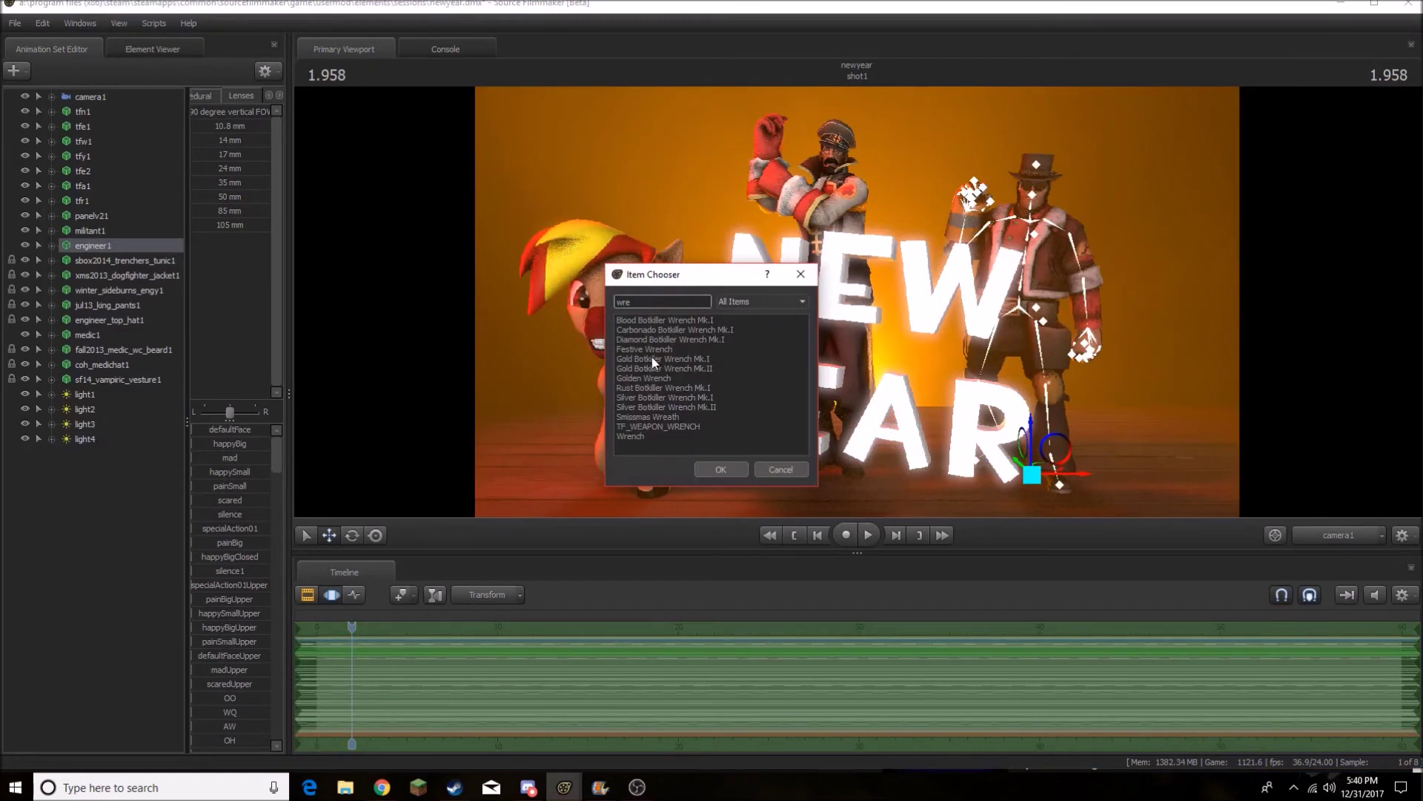
left_click(716, 468)
right_click(93, 246)
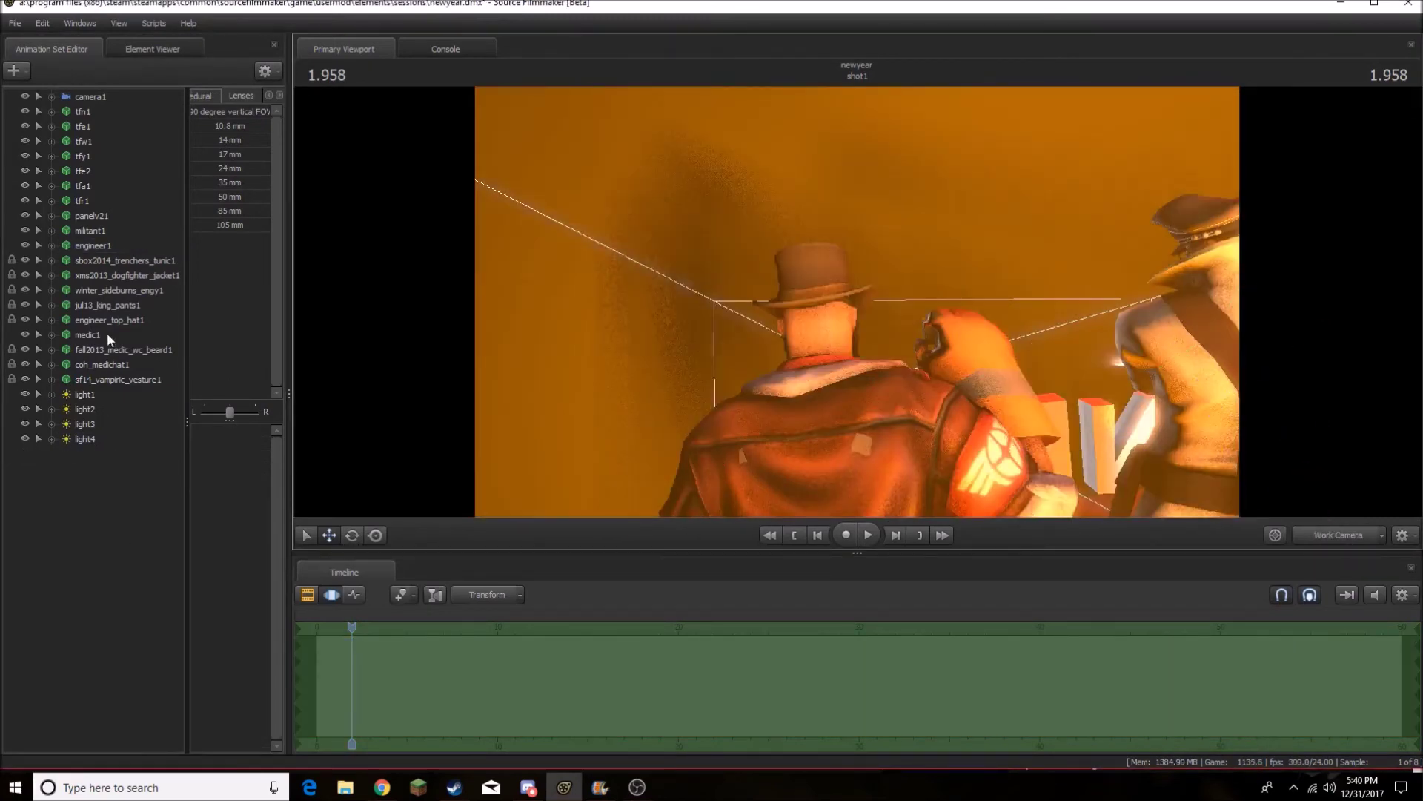
left_click(107, 333)
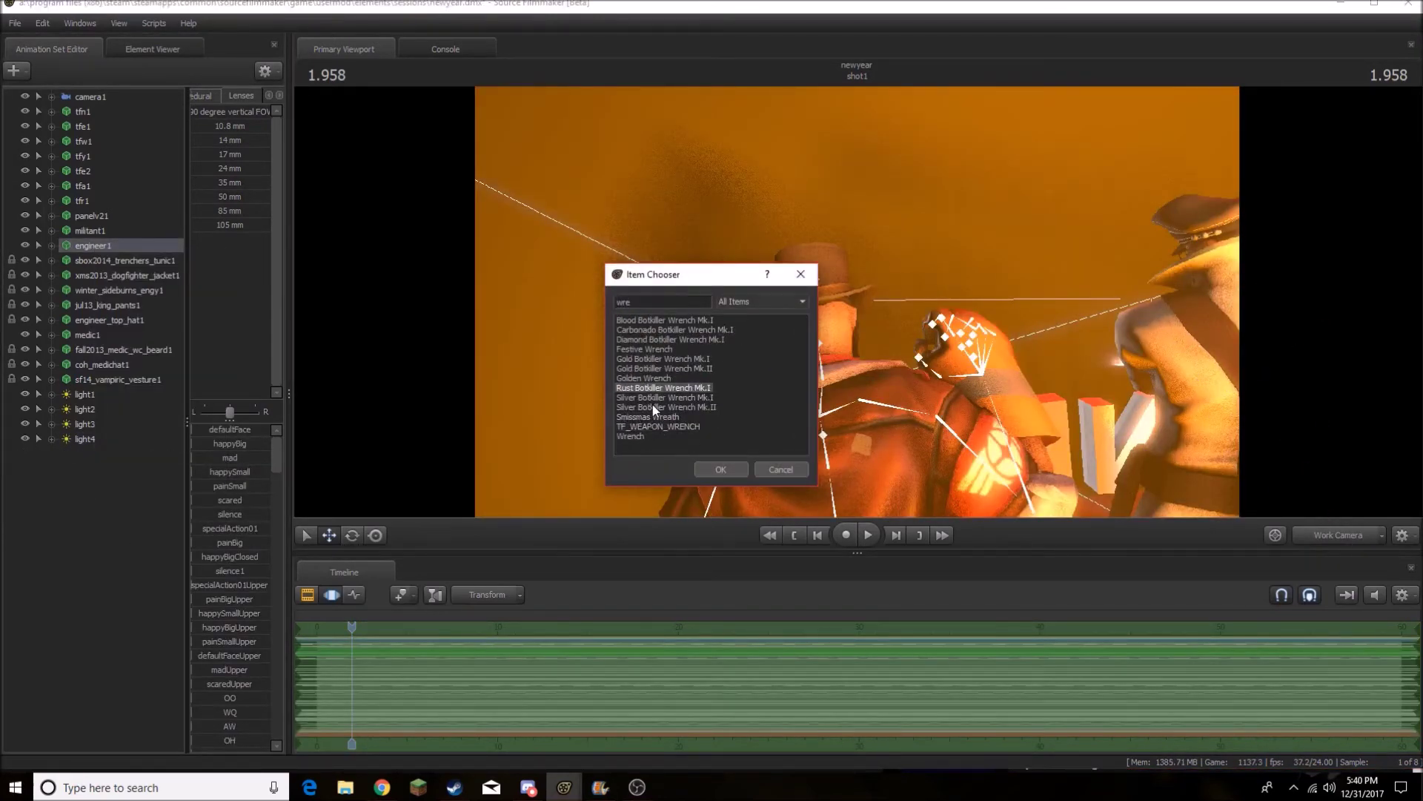
double_click(663, 323)
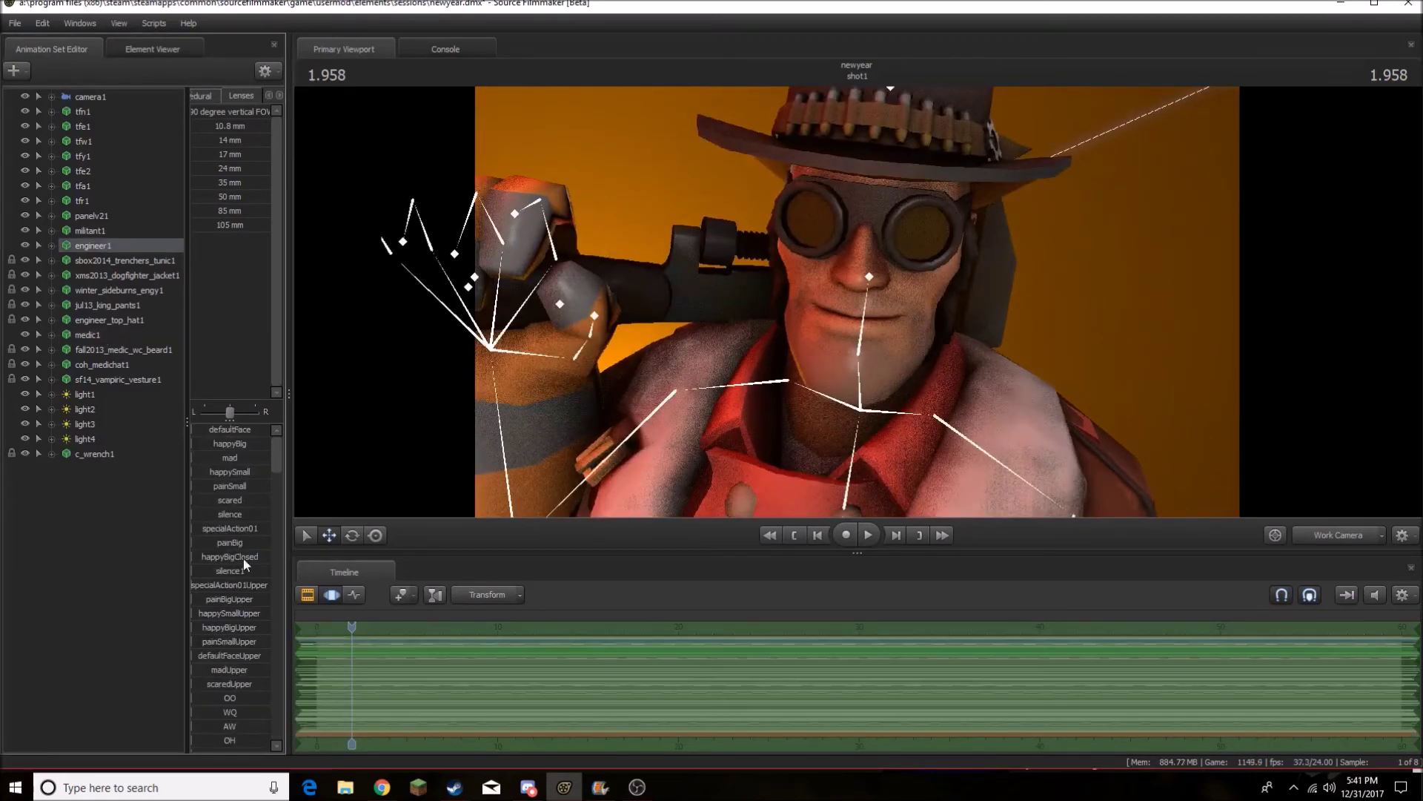
Select medic1 and bring up the model file picker
left_click(88, 334)
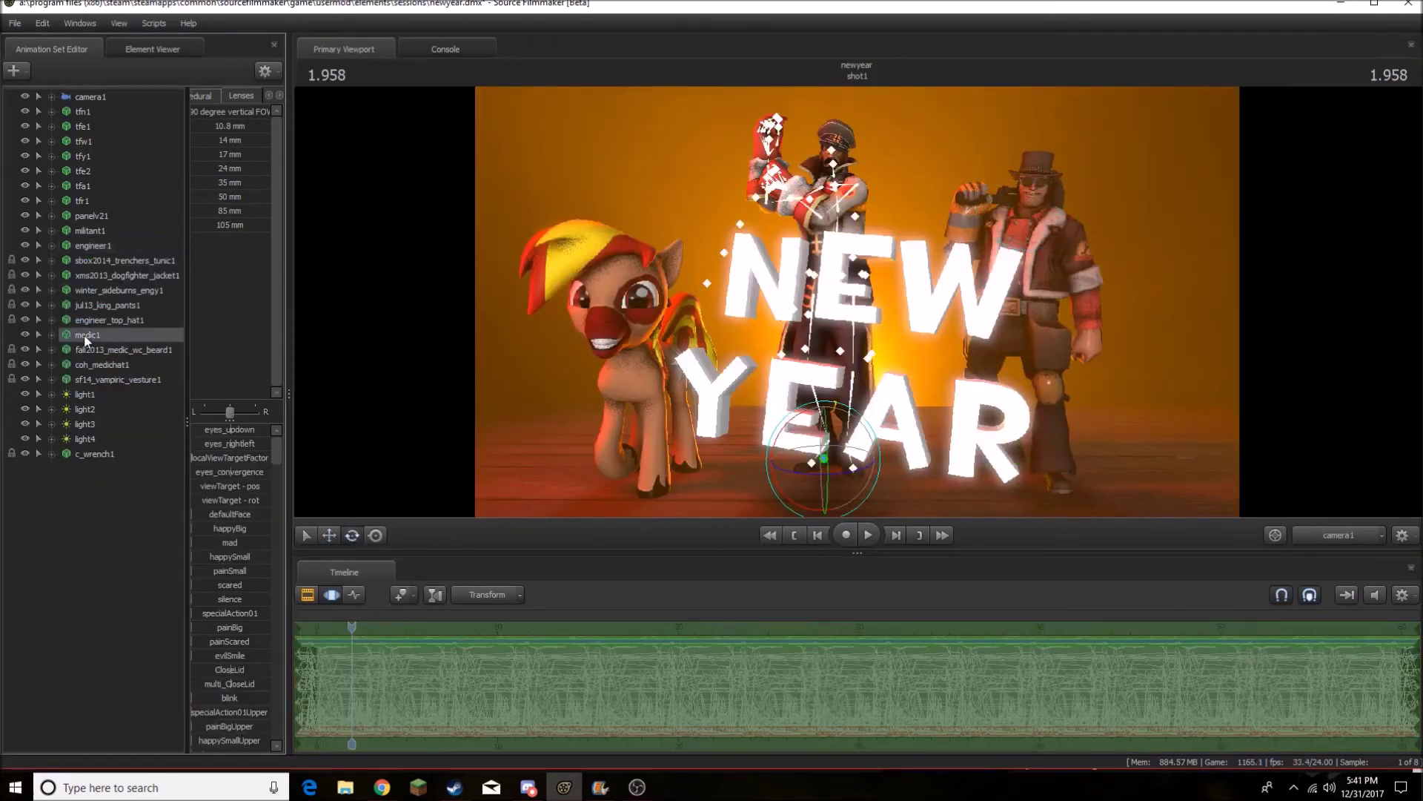
right_click(88, 334)
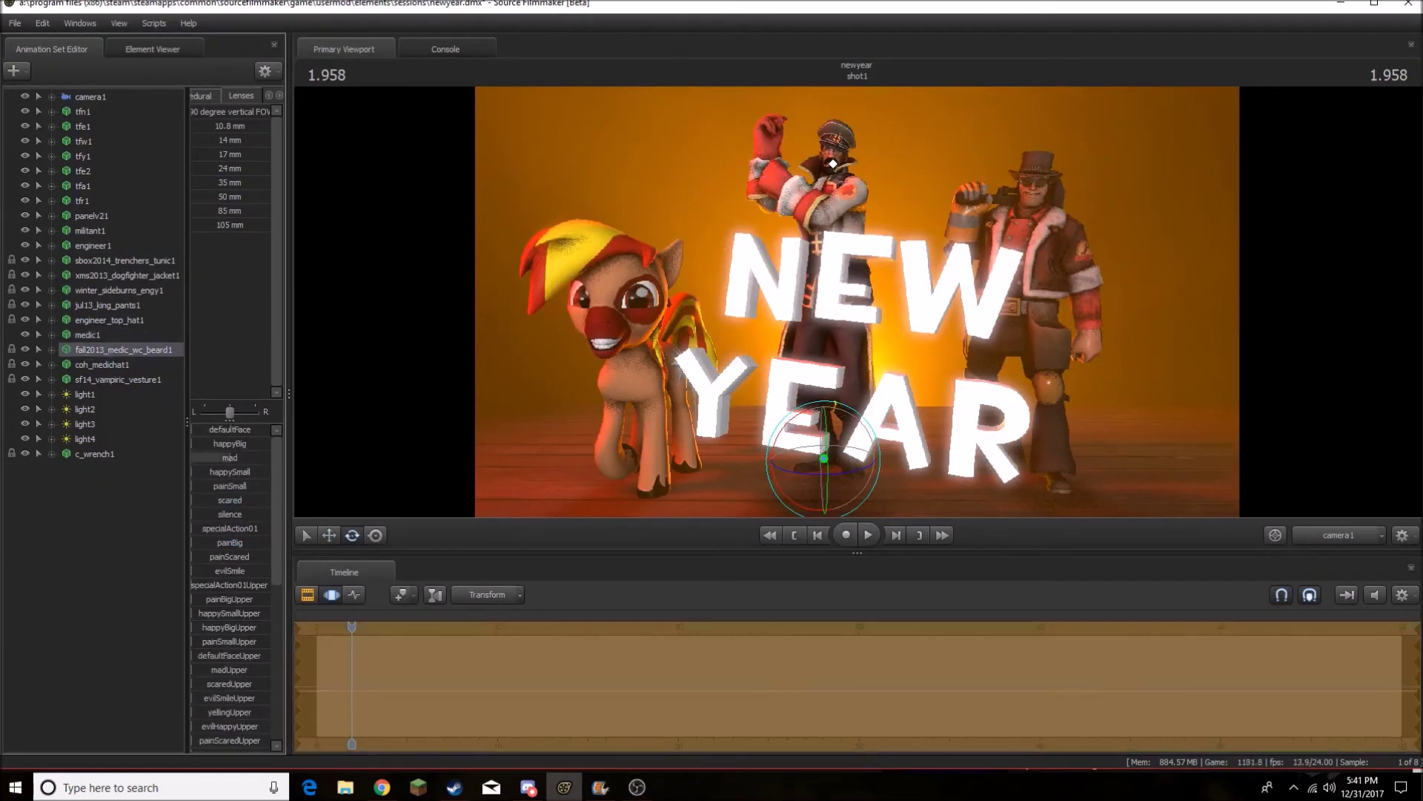
left_click(92, 419)
type("pony")
Load the vn_left_pony_eyebrow model onto the pony, selecting then clearing its root transform
key("Return")
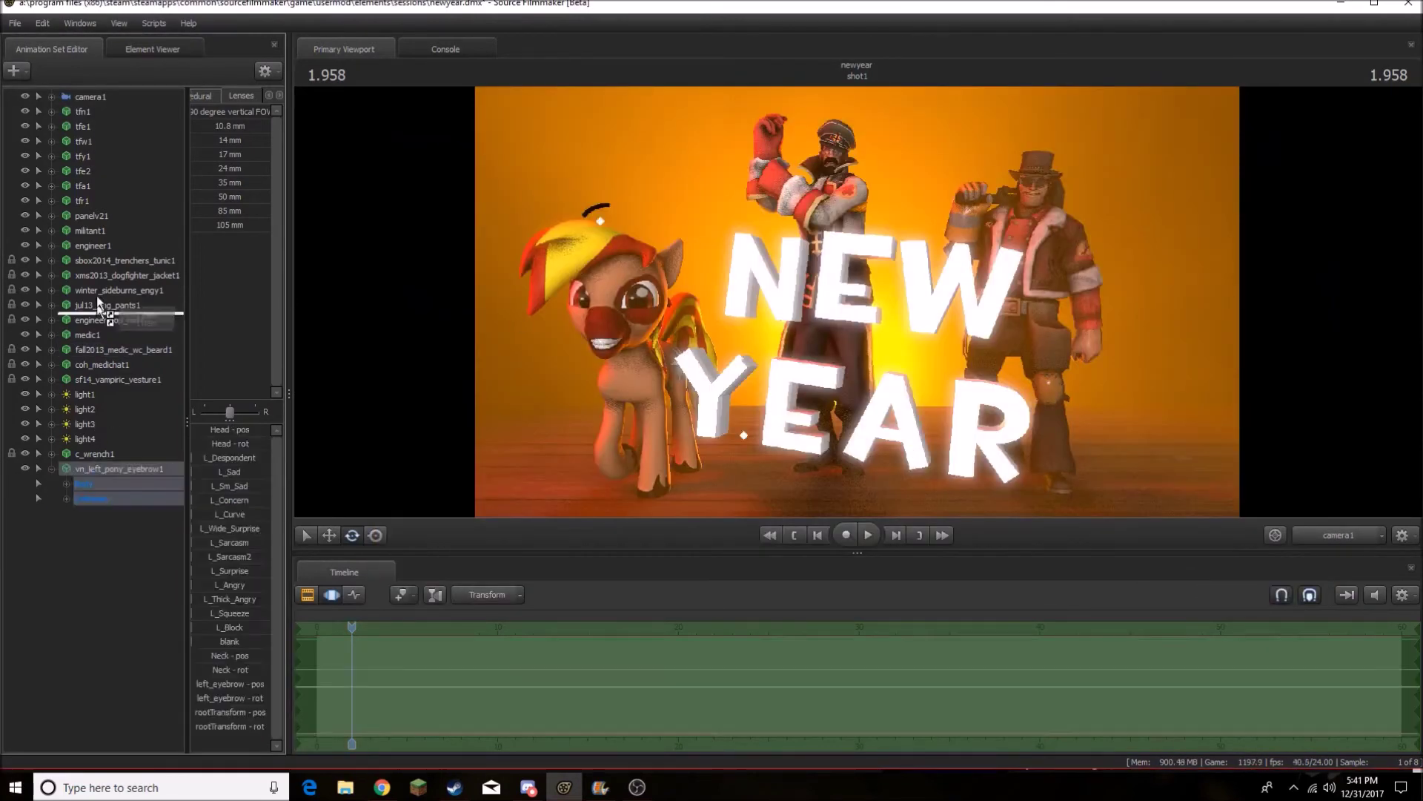
left_click(115, 349)
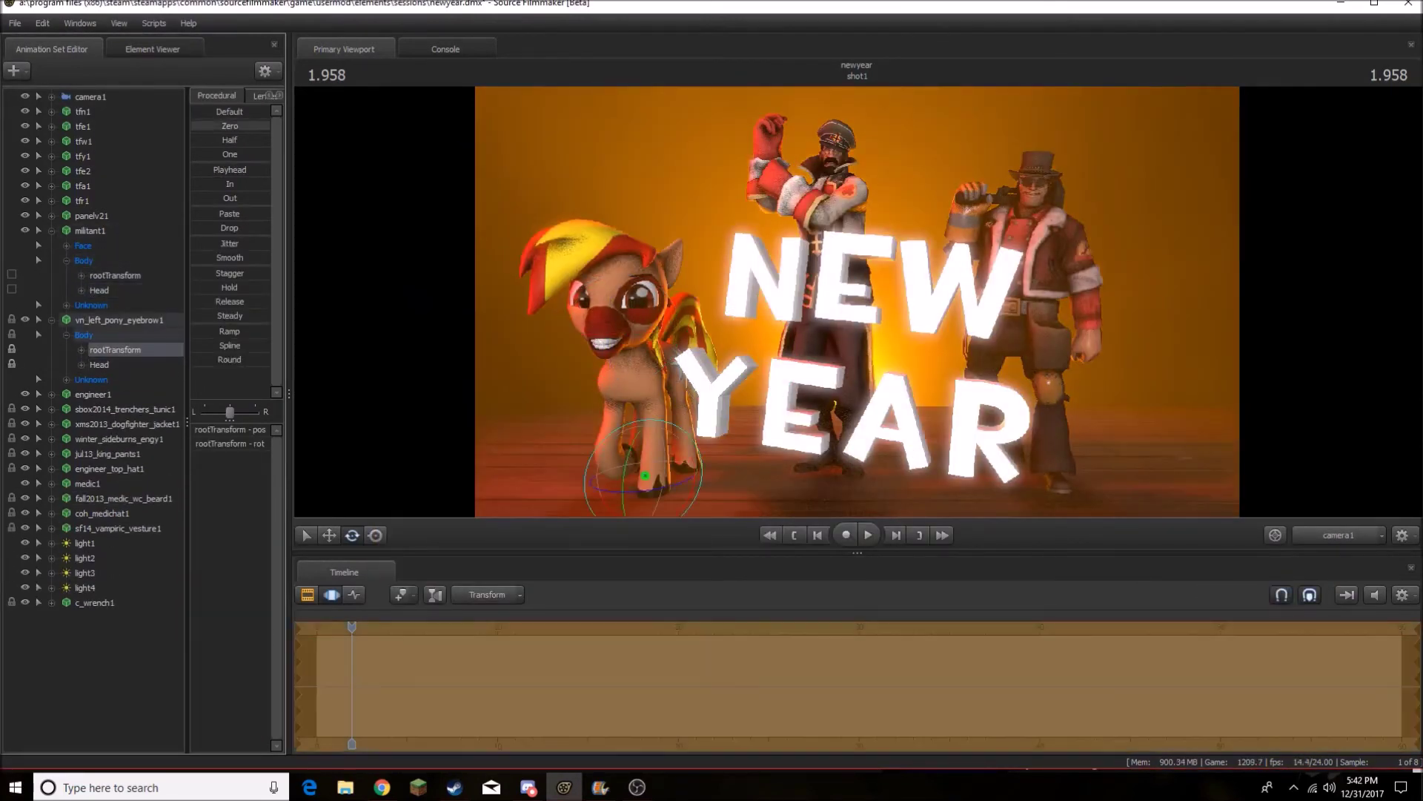
left_click(52, 322)
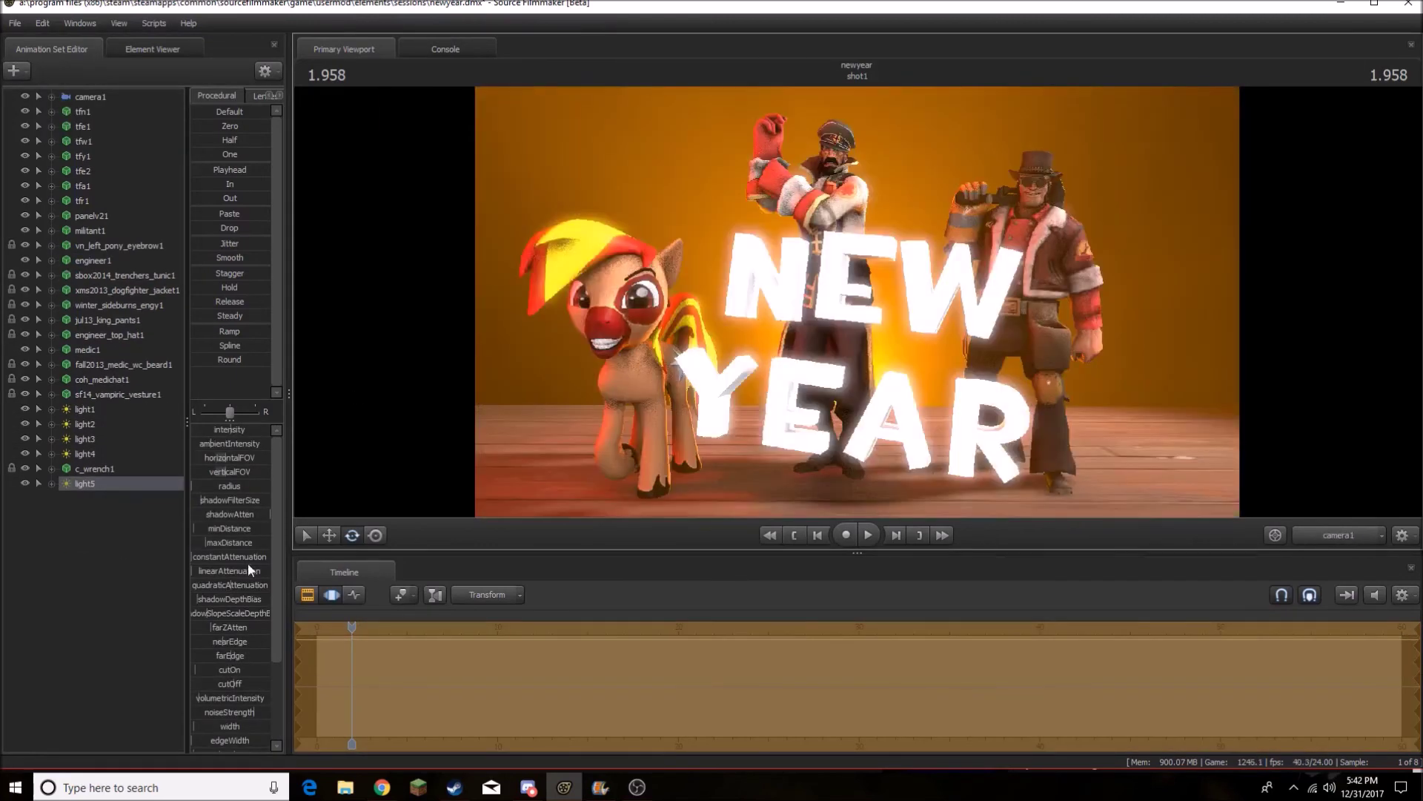
Adjust camera1's field of view and show the Clip Editor in the timeline
left_click(90, 97)
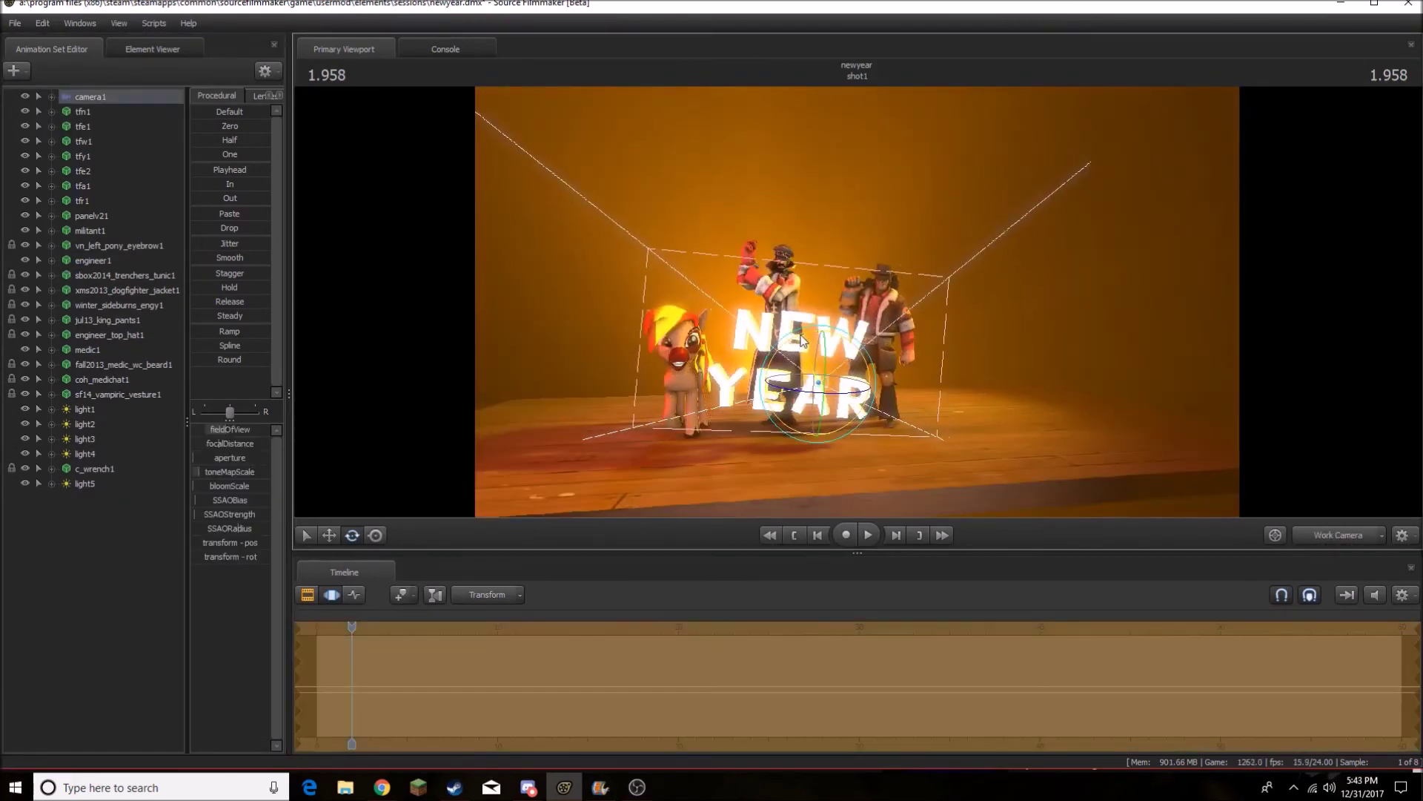
left_click_drag(230, 430, 240, 430)
left_click(307, 595)
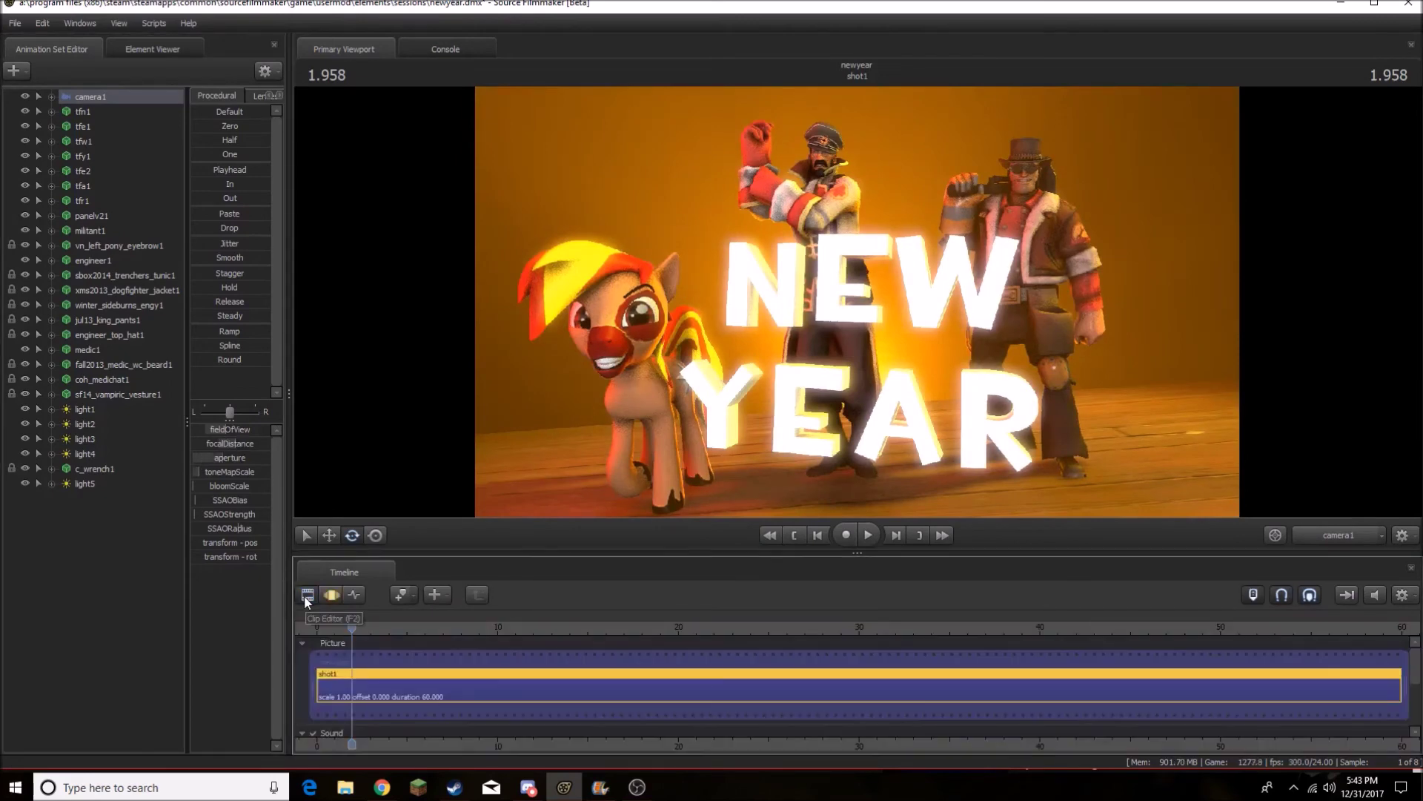